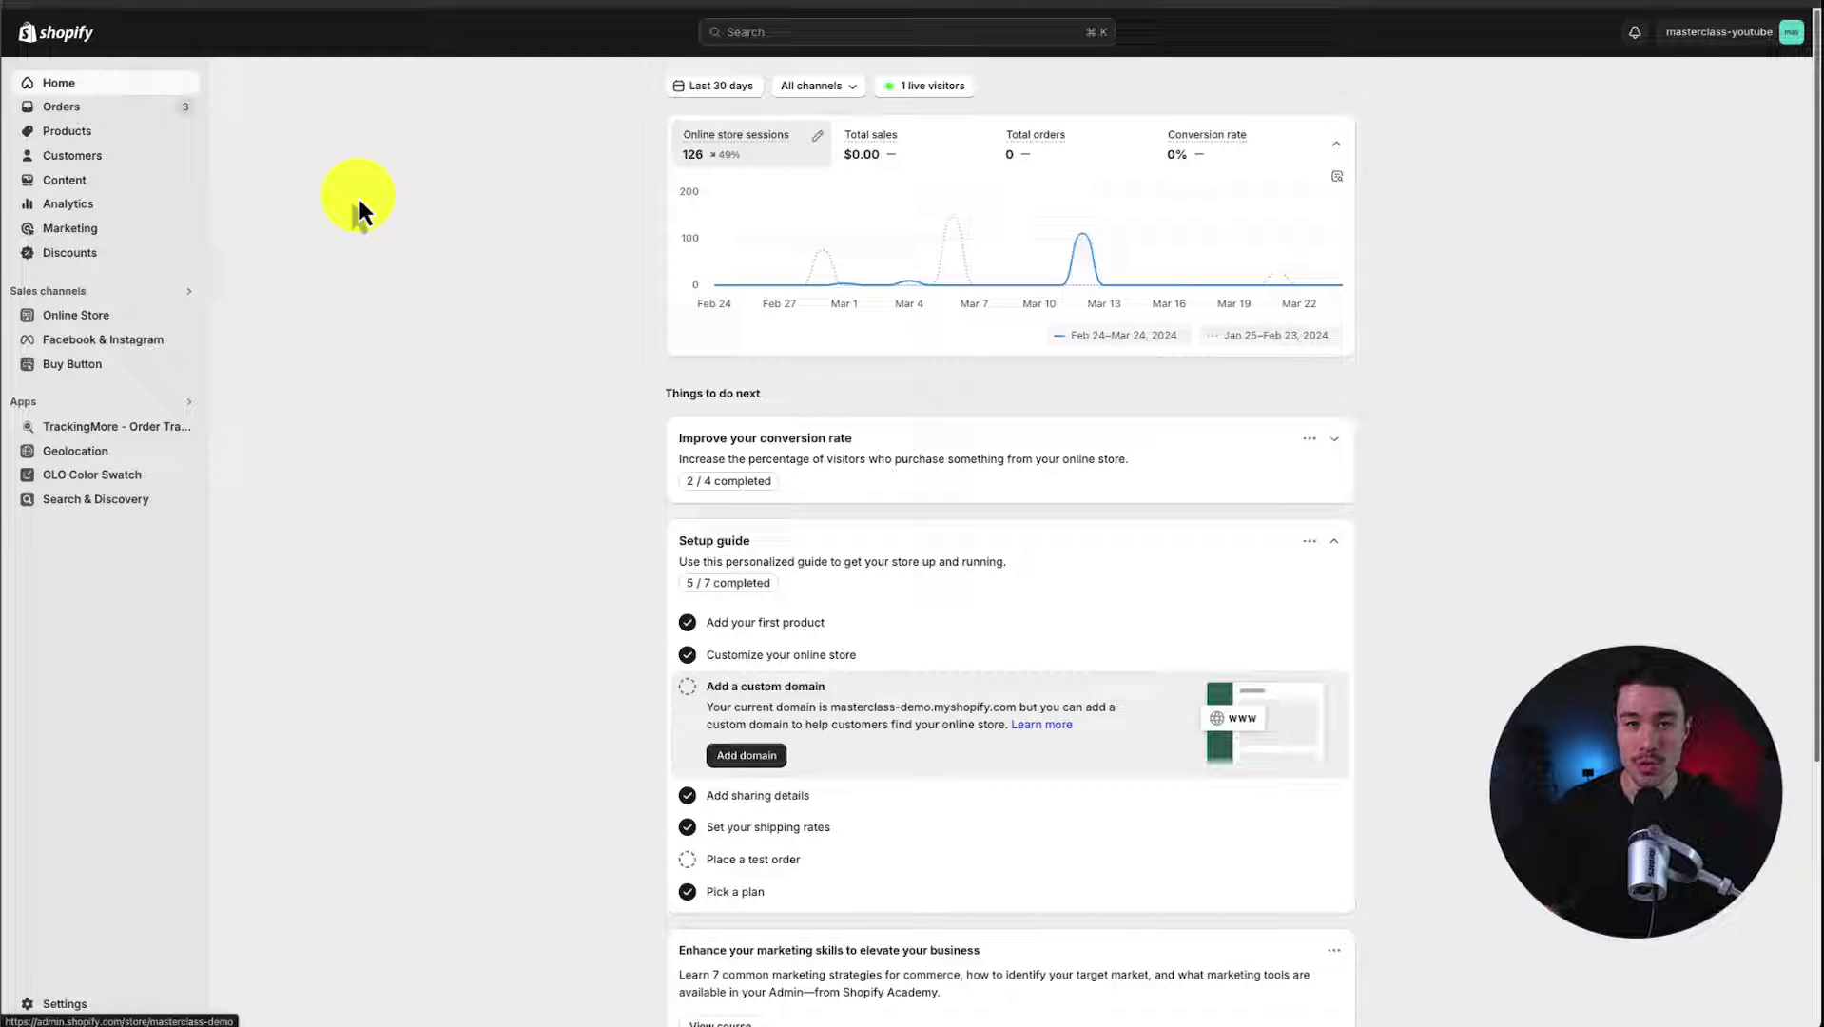
From the Discounts page, create a new Amount off products discount
{"action": "left_click", "coordinate": [59, 253]}
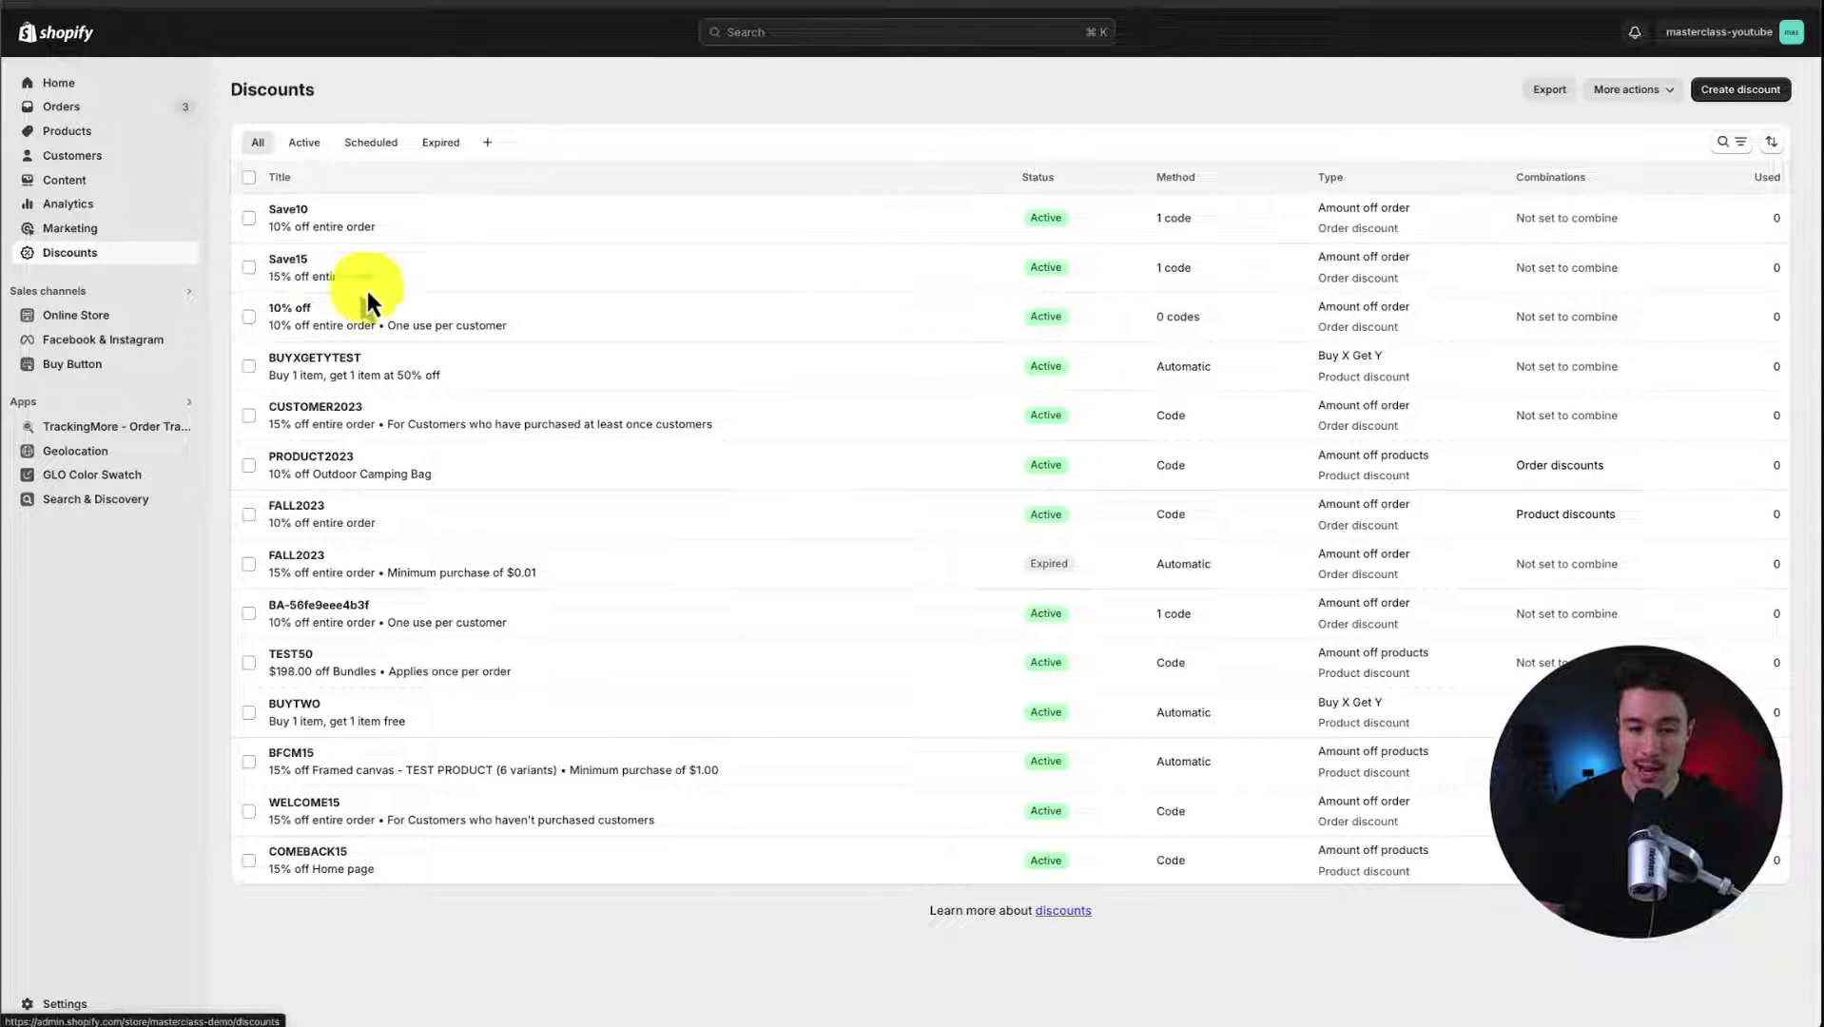
{"action": "left_click", "coordinate": [1739, 90]}
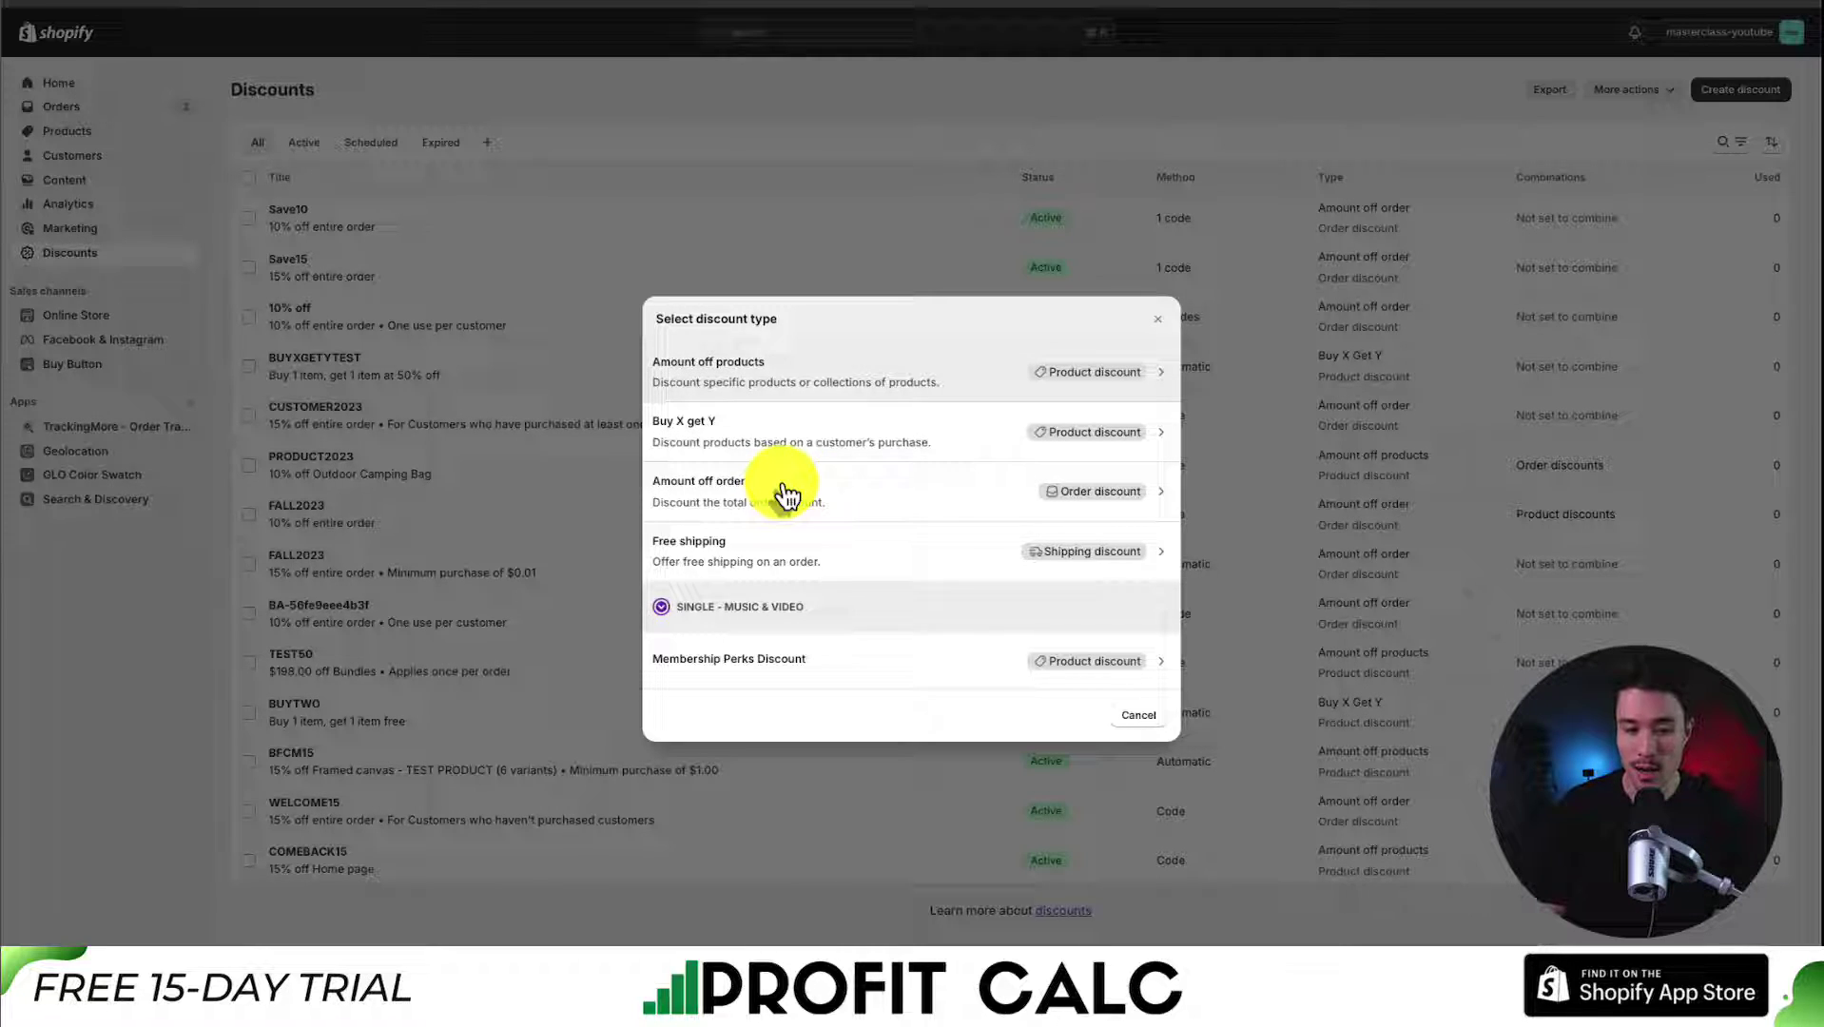
{"action": "left_click", "coordinate": [944, 367]}
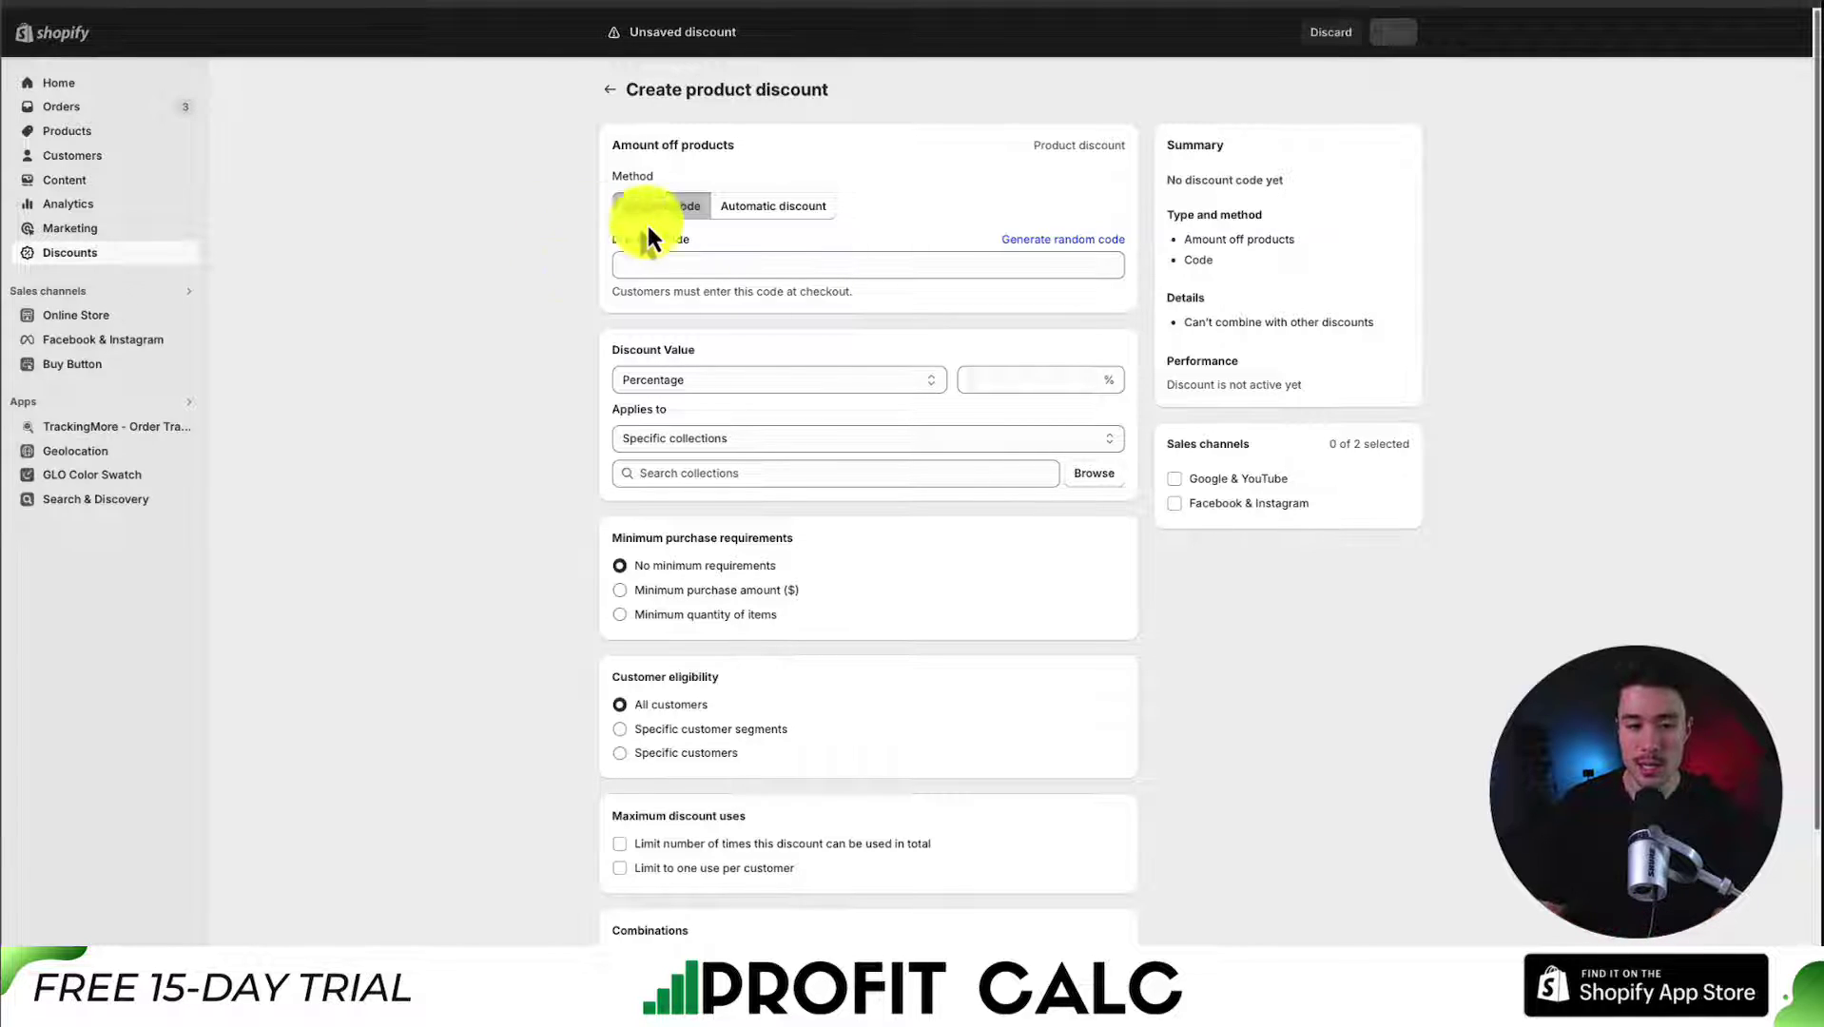
Set the discount to Automatic, title it SPRING25, and give it 25% off
{"action": "left_click", "coordinate": [800, 208]}
{"action": "left_click", "coordinate": [768, 263]}
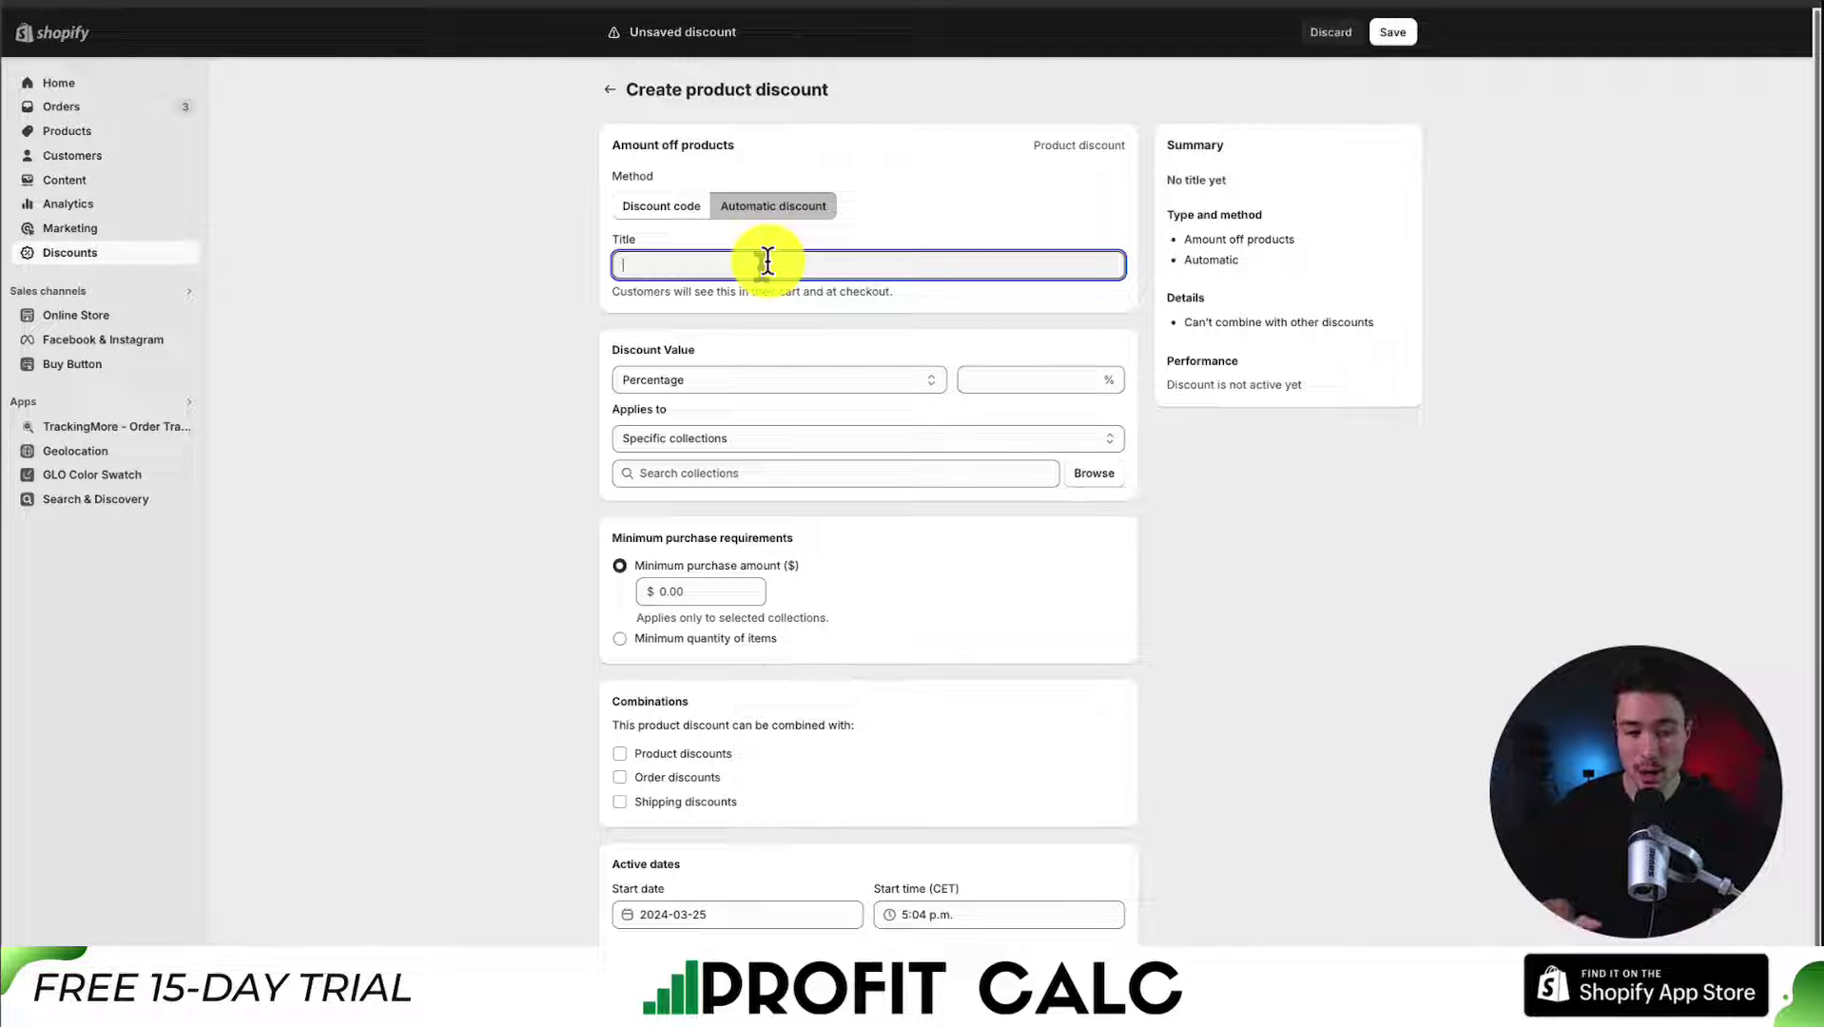
{"action": "left_click_drag", "start_coordinate": [612, 293], "coordinate": [846, 295]}
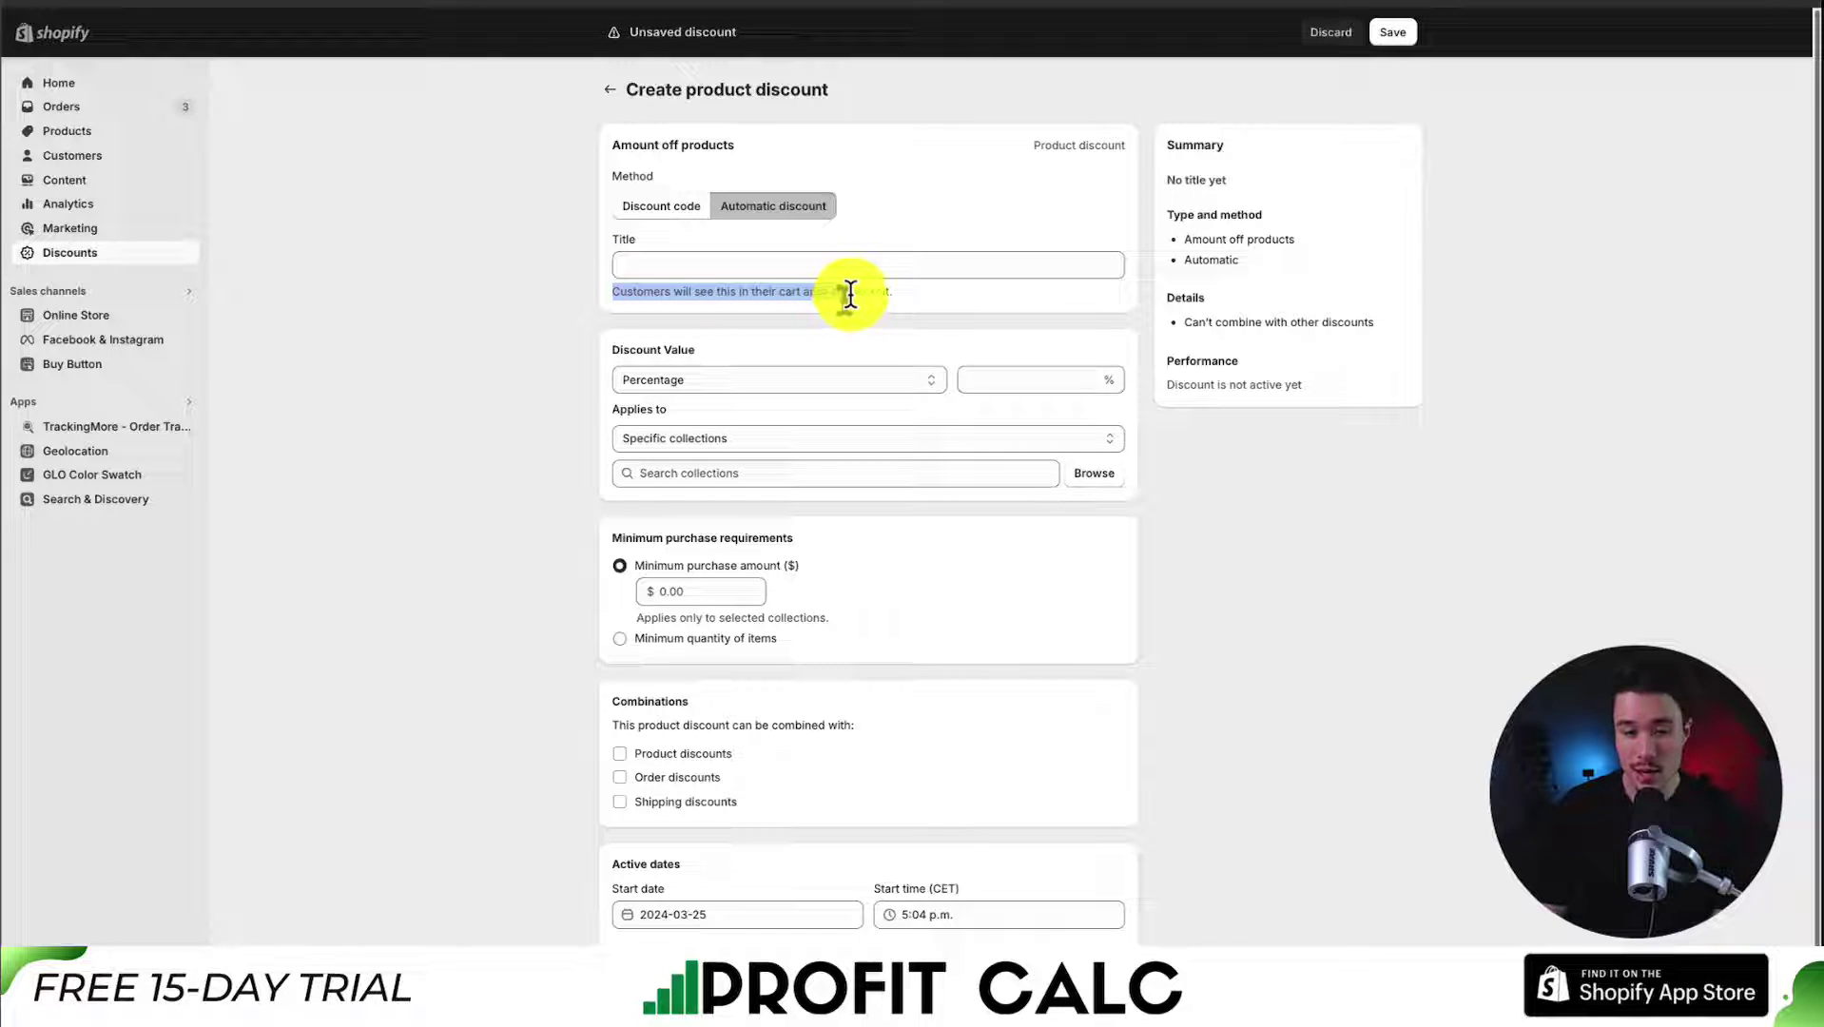
{"action": "left_click", "coordinate": [857, 268]}
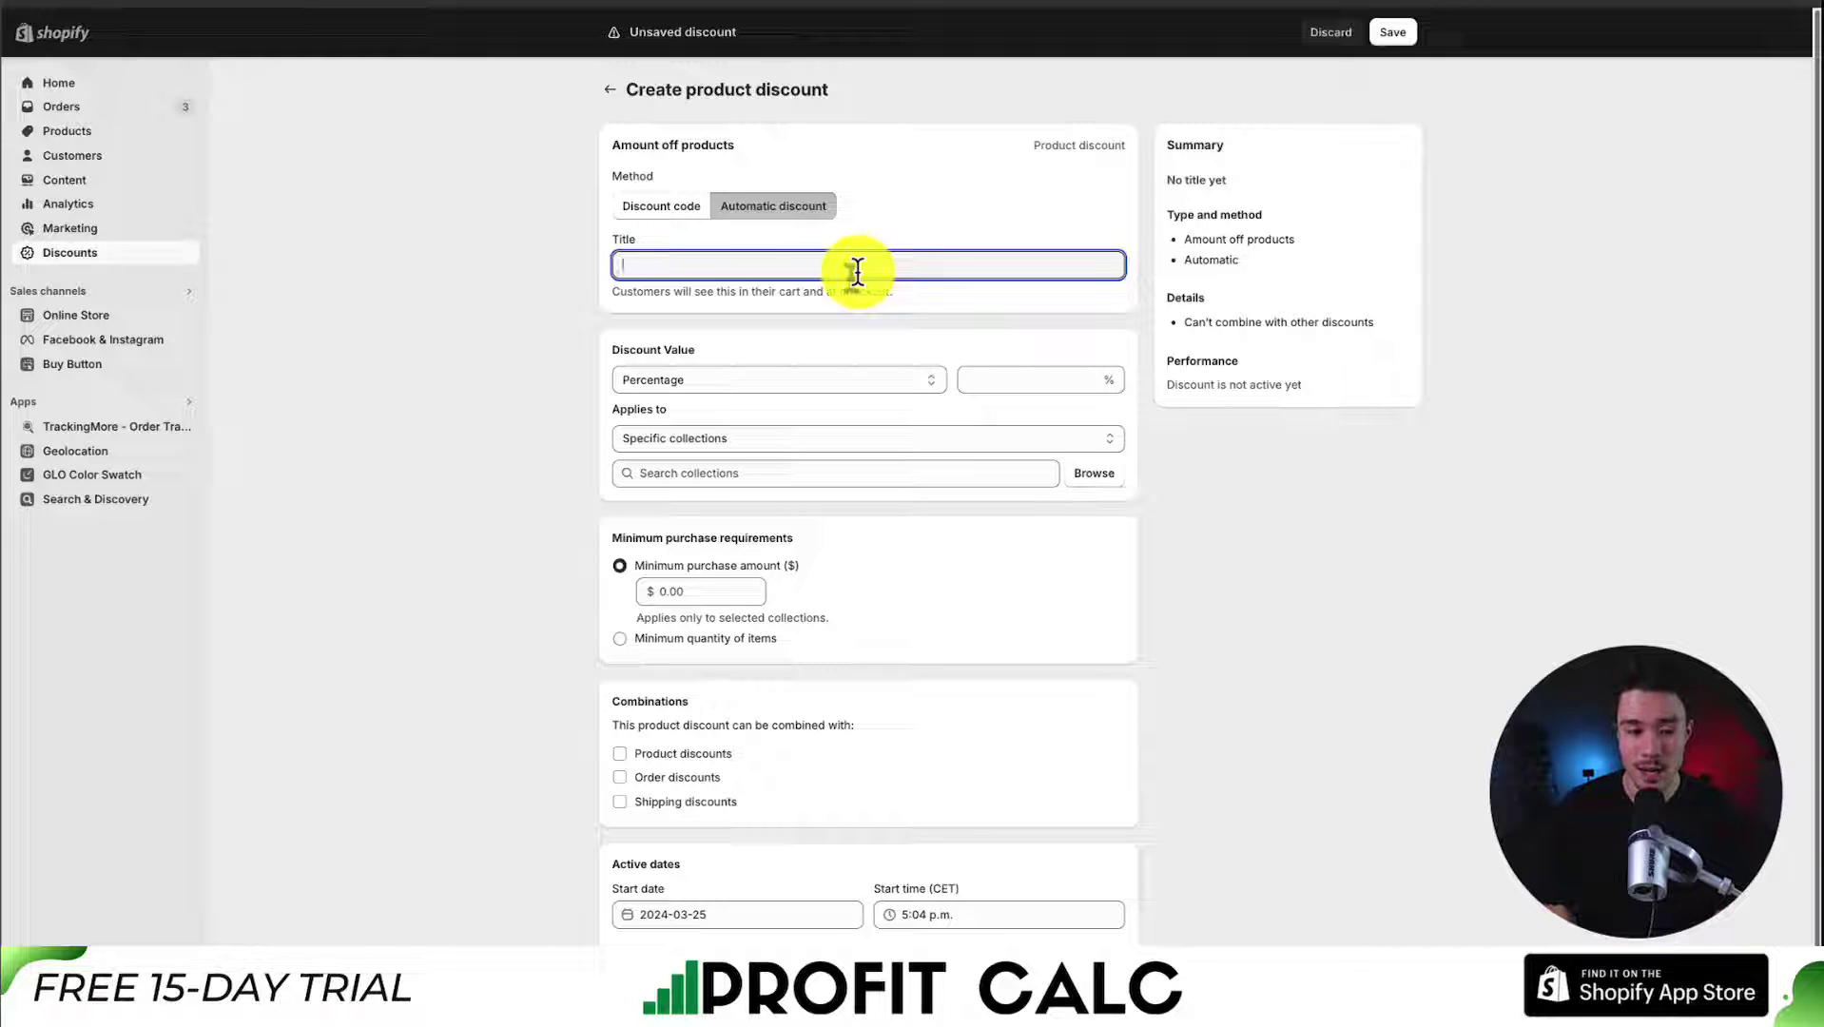
{"action": "type", "text": "SPRING25"}
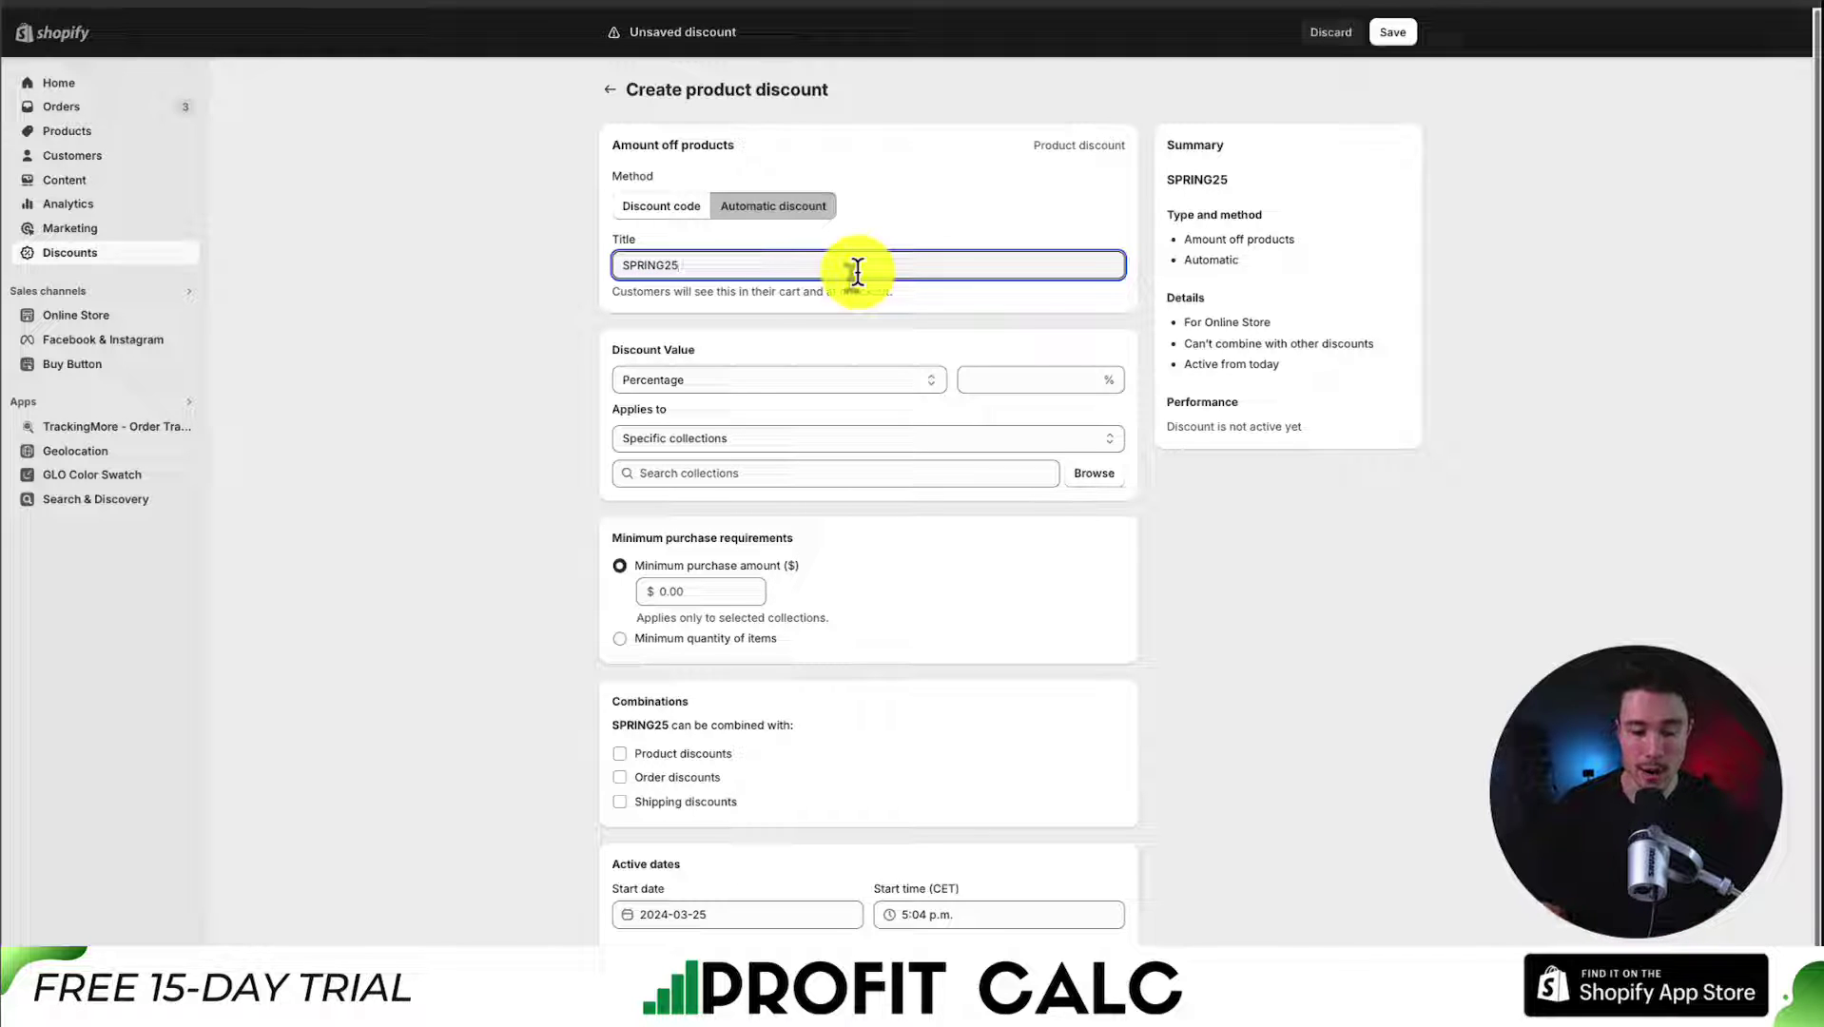
{"action": "left_click", "coordinate": [998, 381]}
{"action": "type", "text": "25"}
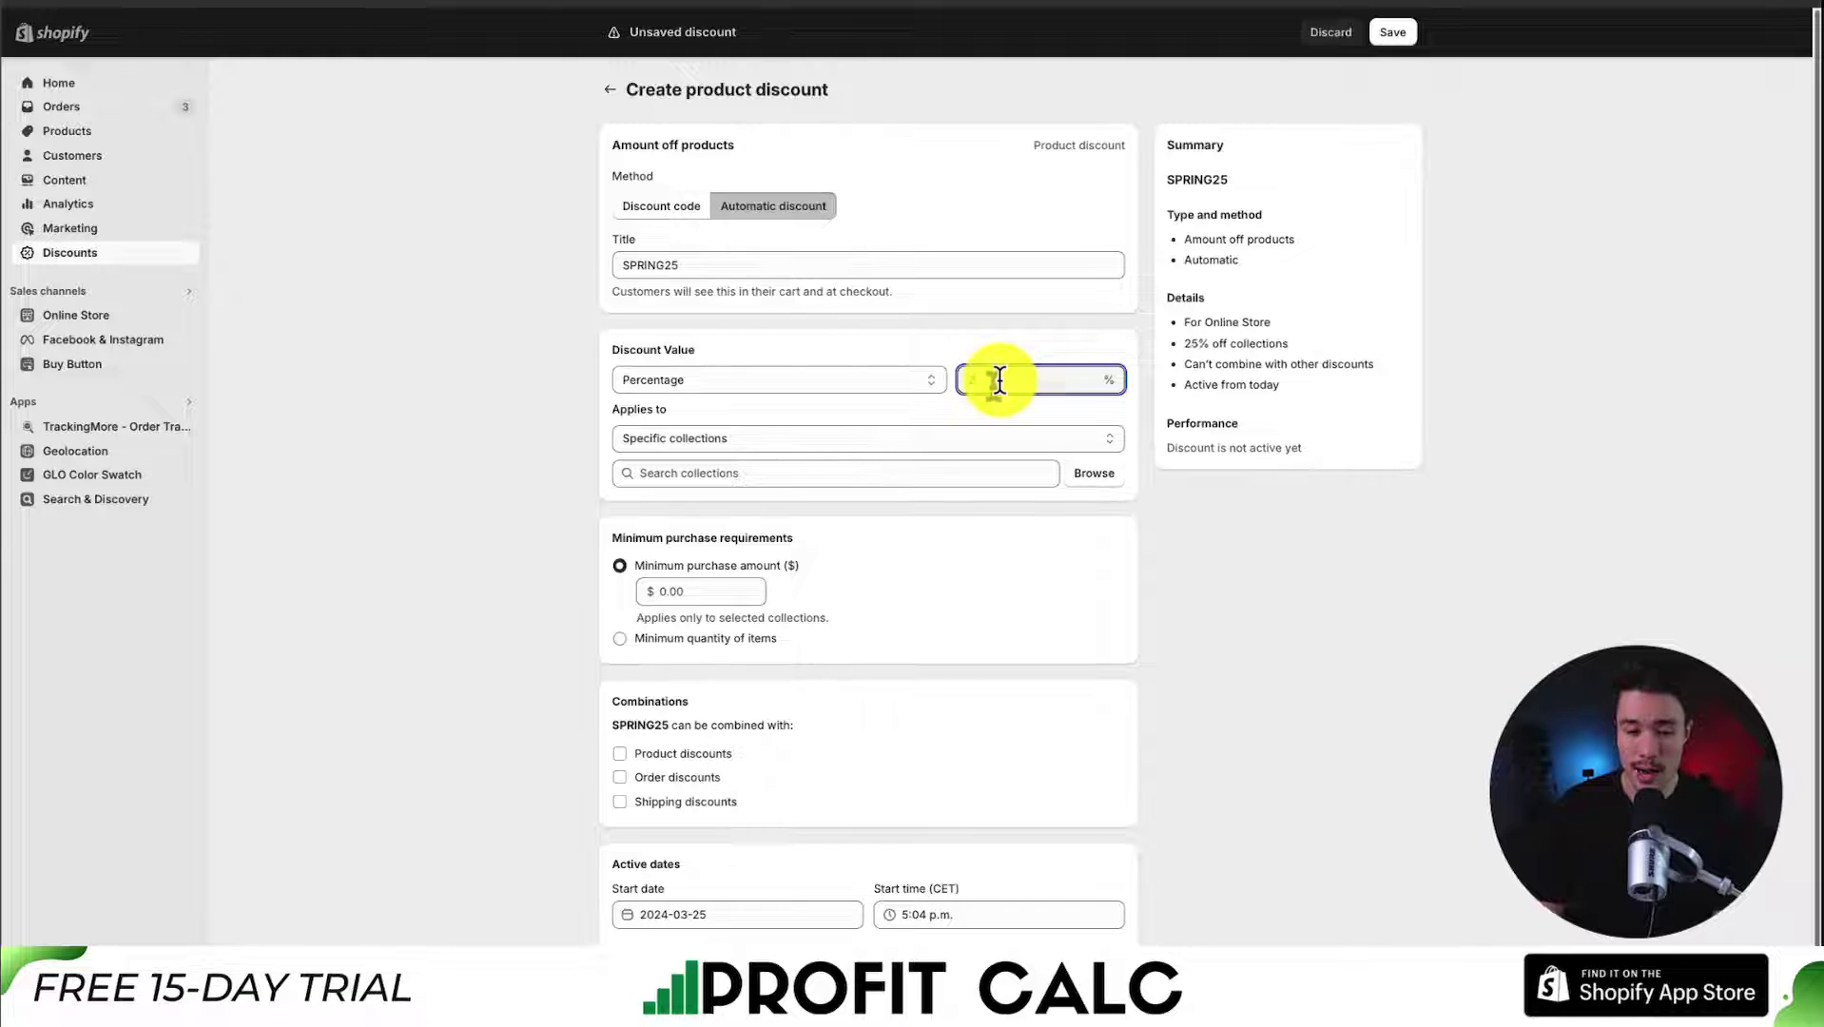
{"action": "left_click", "coordinate": [1253, 604]}
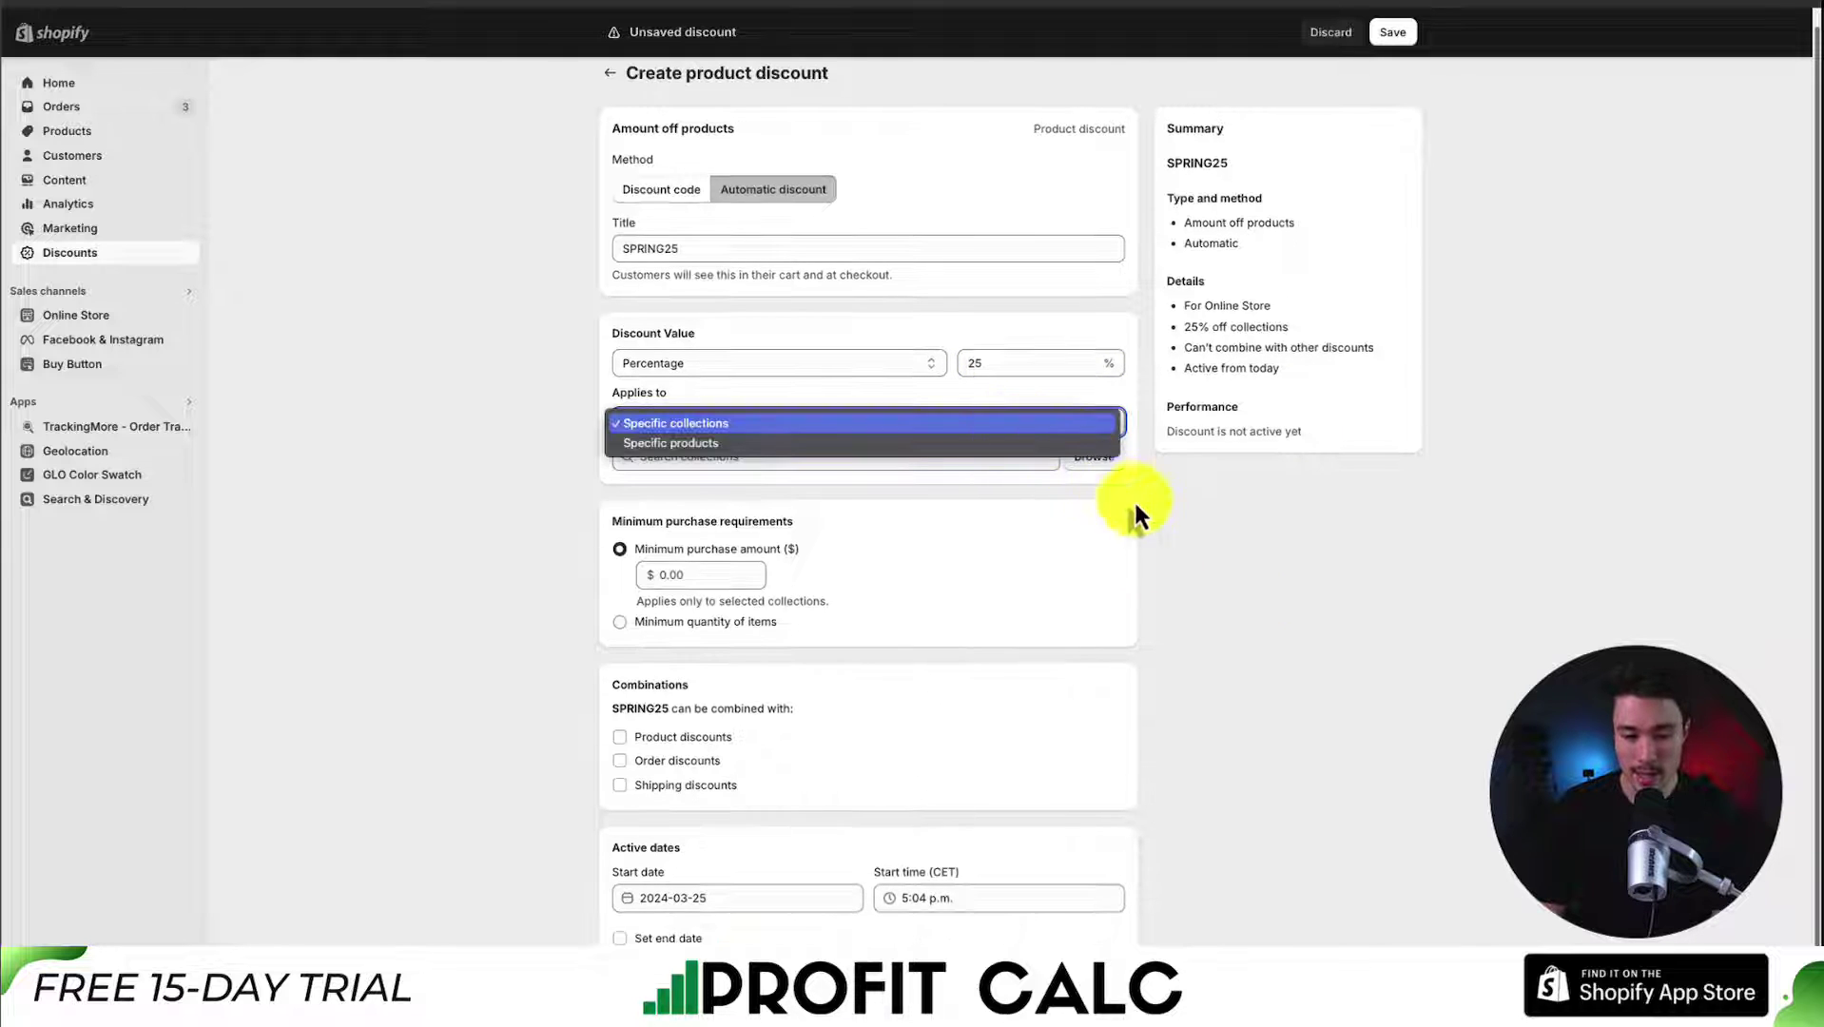
Apply the SPRING25 discount to the All collection
{"action": "left_click", "coordinate": [1094, 461]}
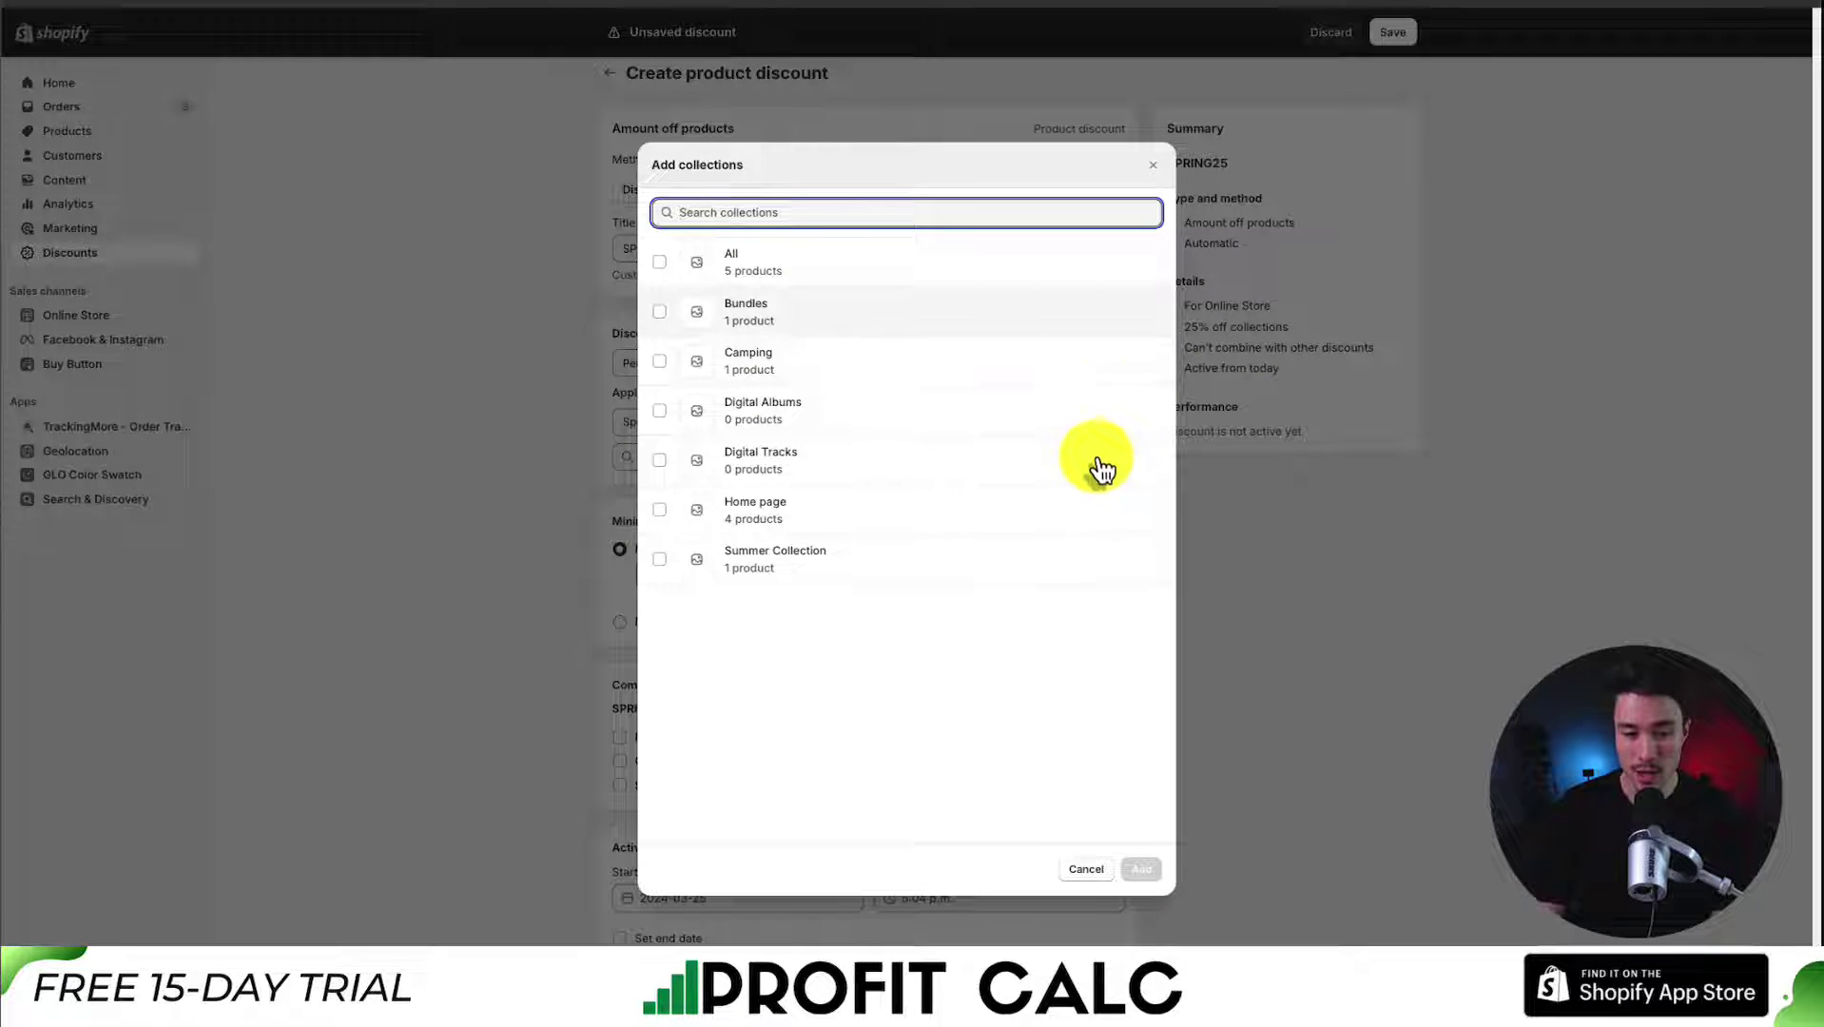
{"action": "left_click", "coordinate": [824, 263]}
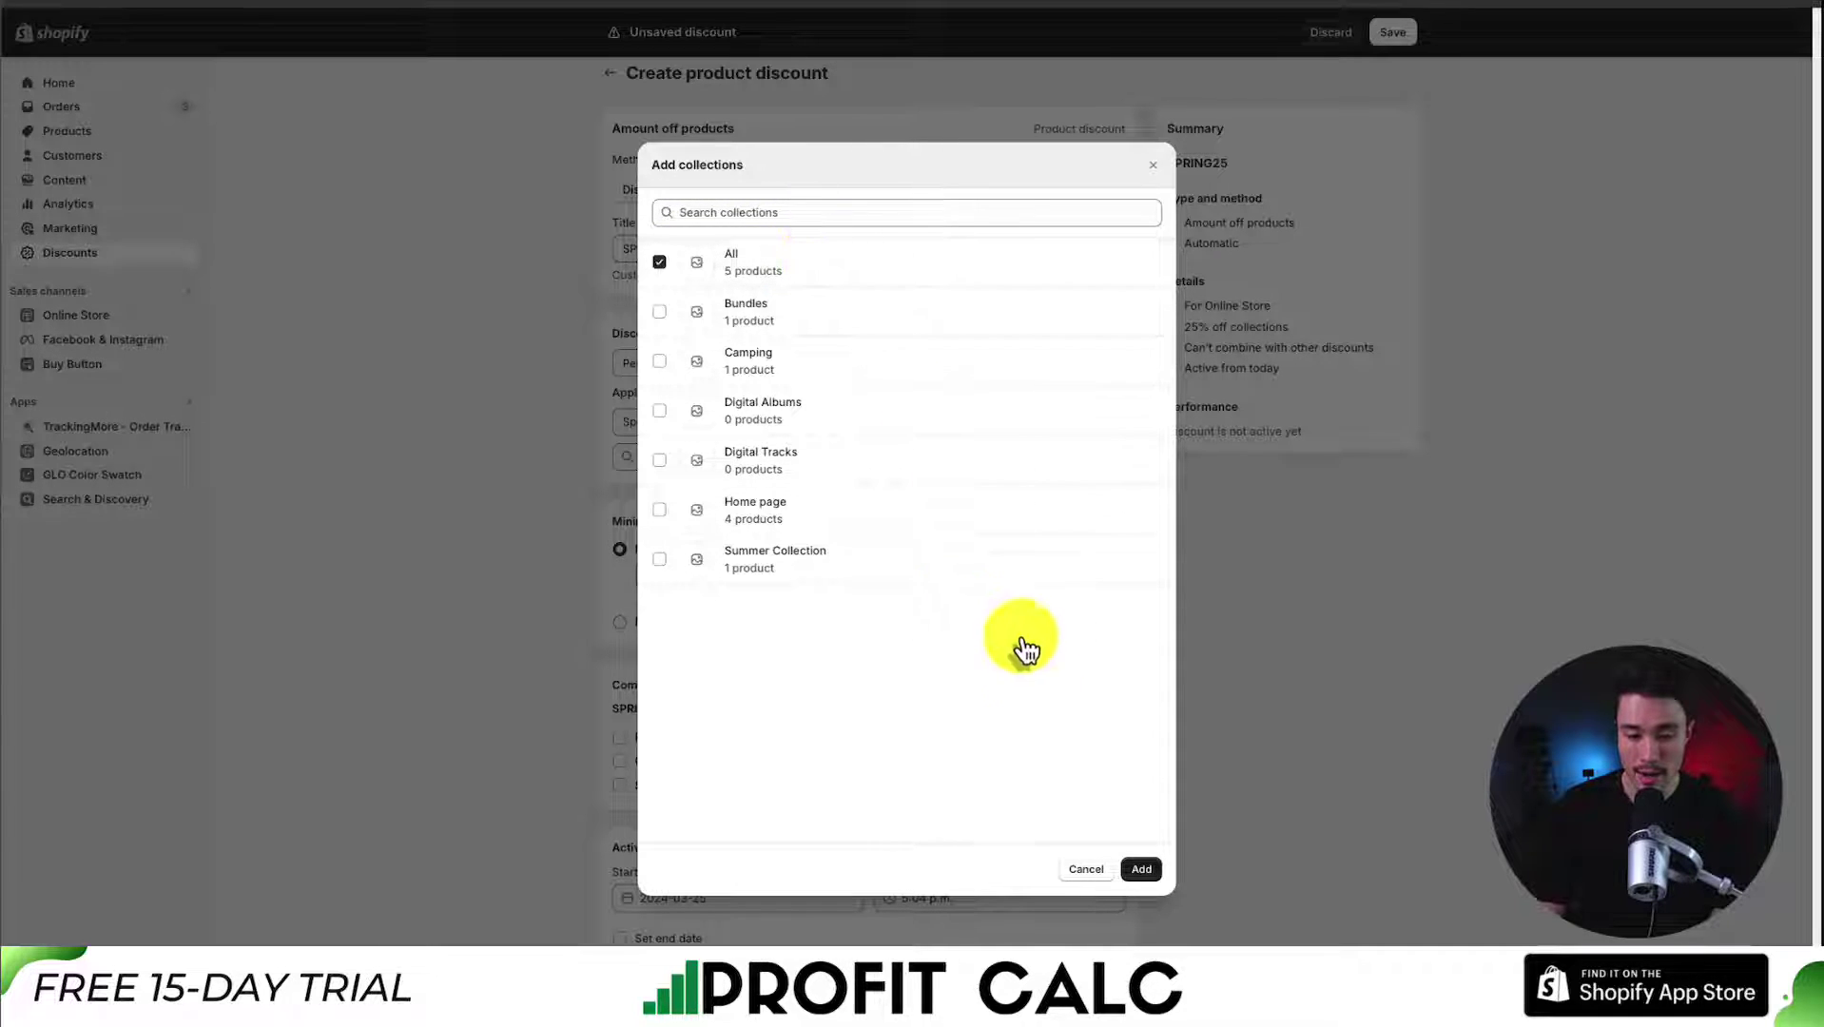
{"action": "left_click", "coordinate": [1142, 869]}
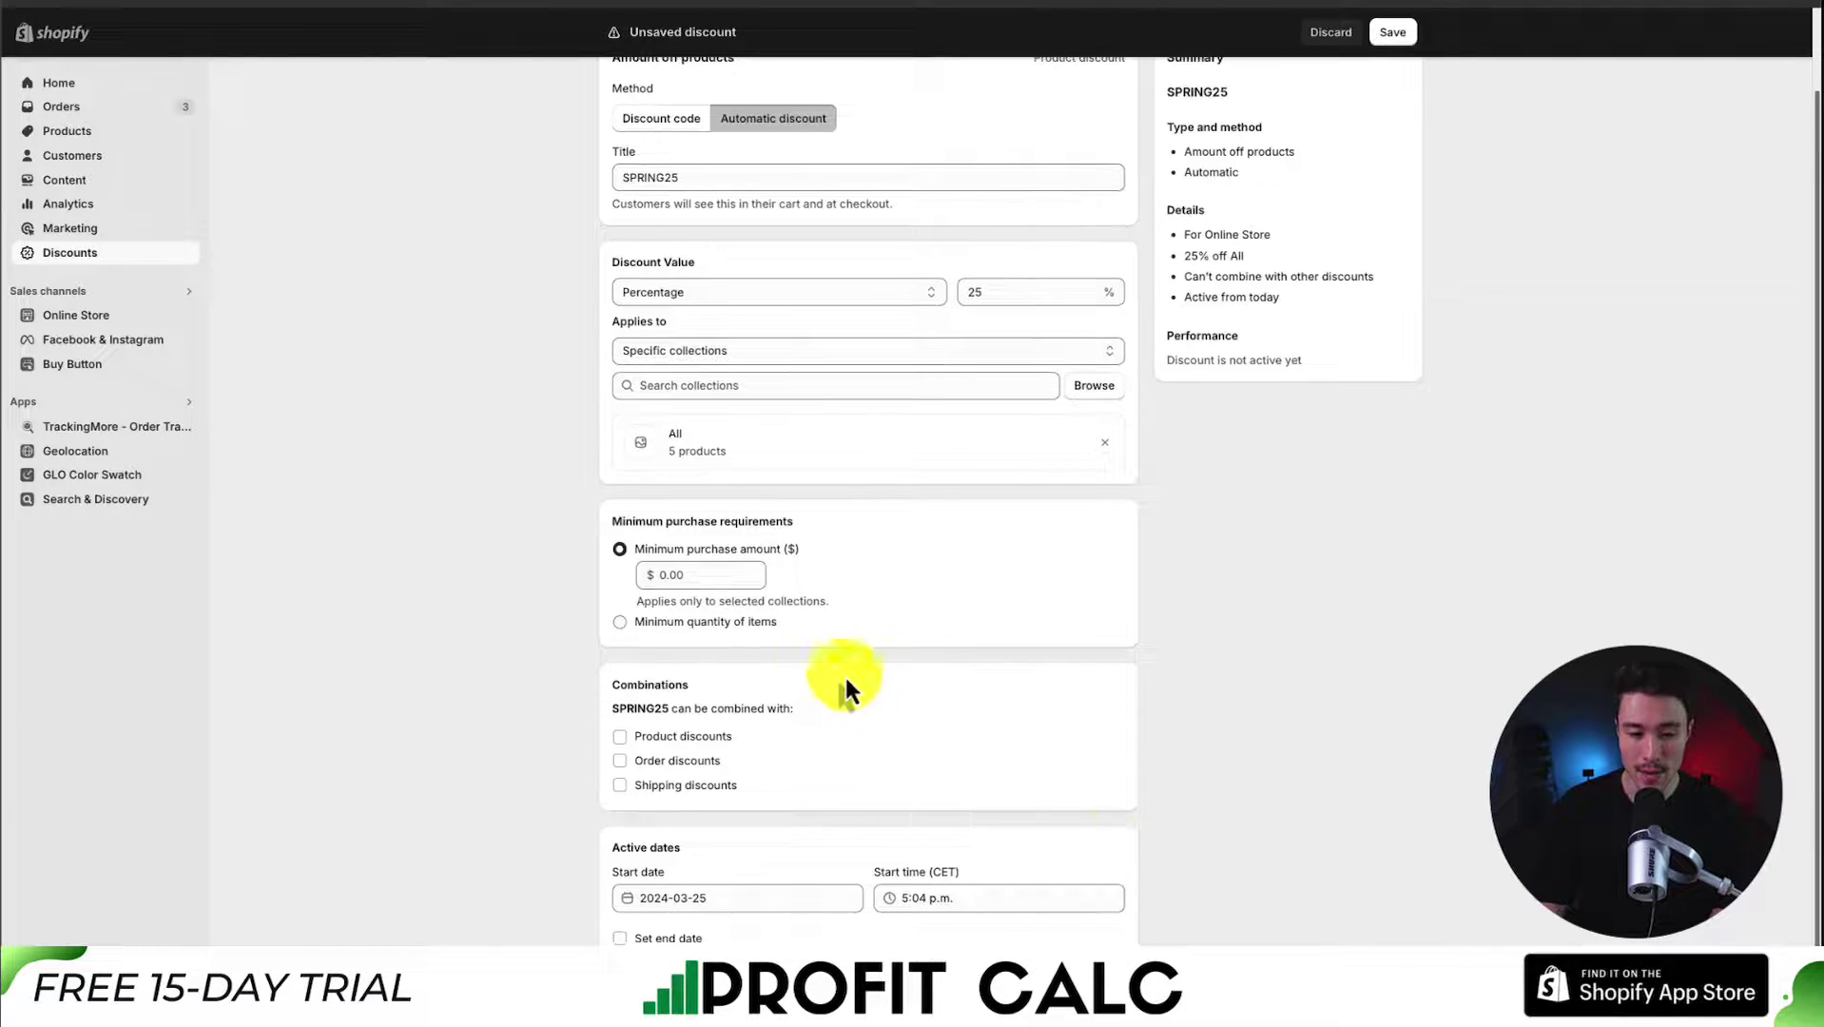
Require a $1.00 minimum purchase amount and save the SPRING25 discount
{"action": "left_click", "coordinate": [666, 574]}
{"action": "type", "text": "1"}
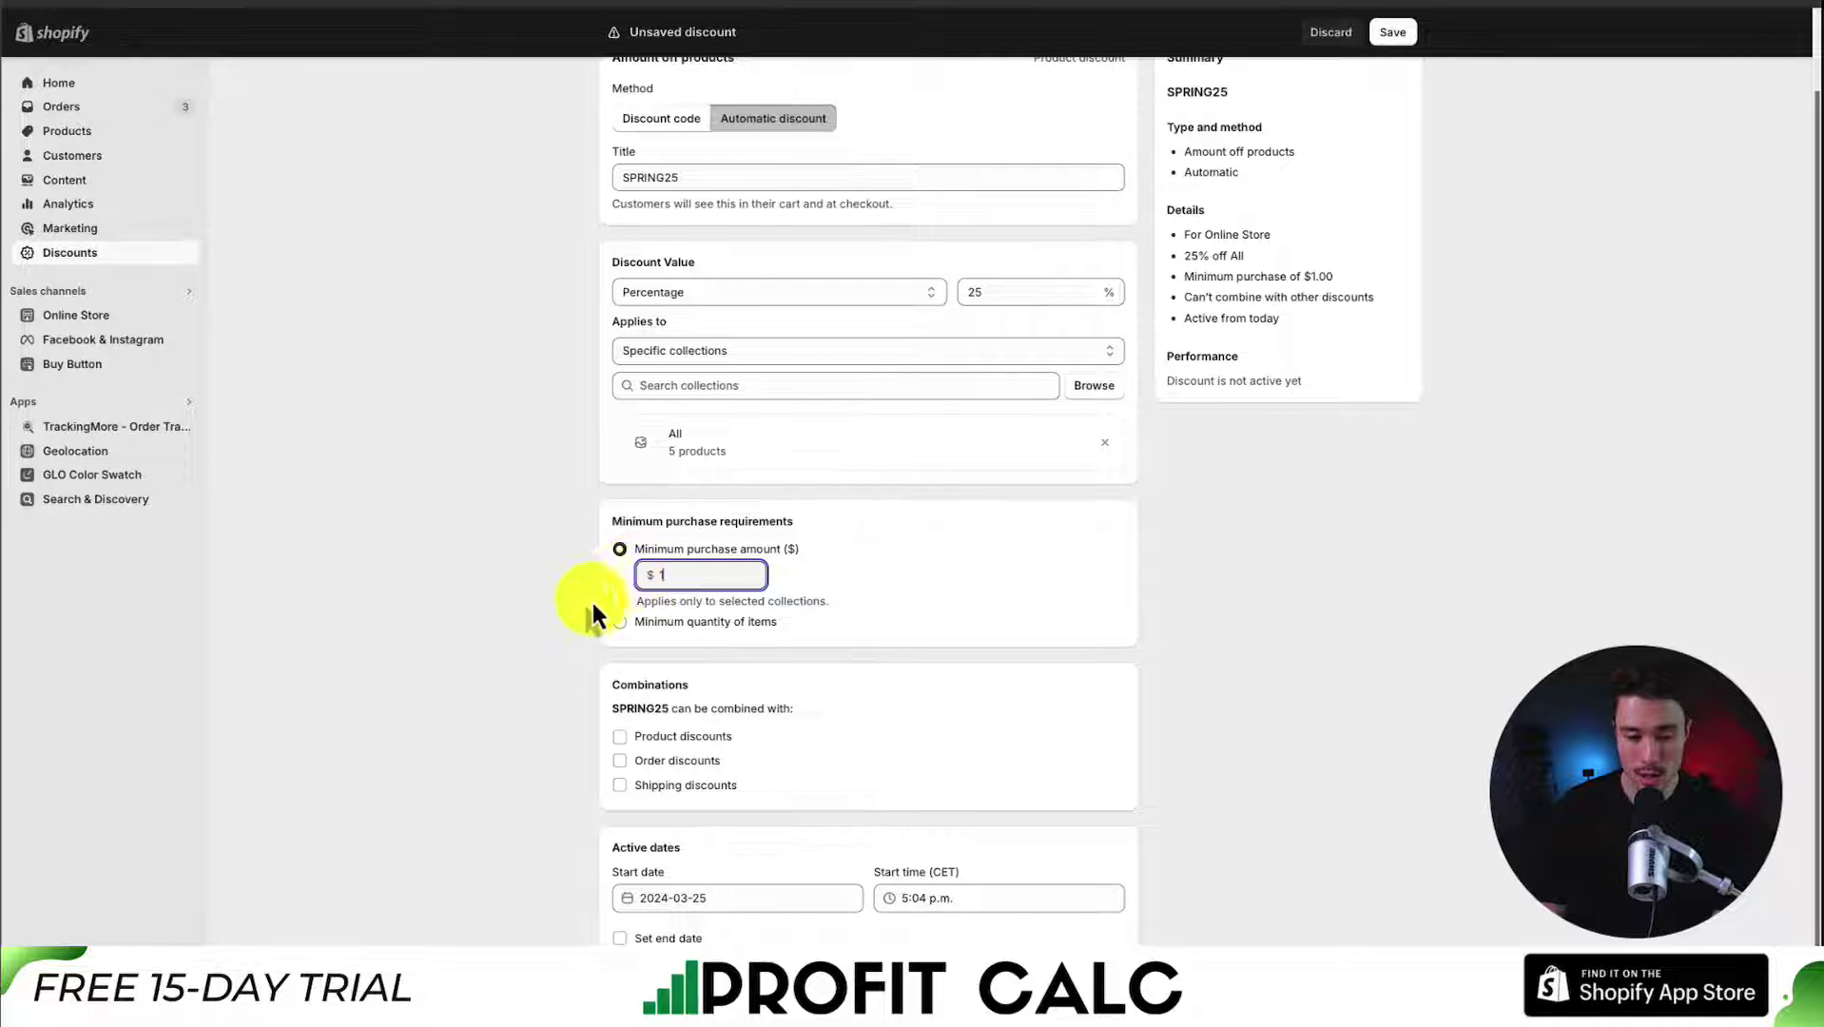
{"action": "left_click", "coordinate": [437, 723]}
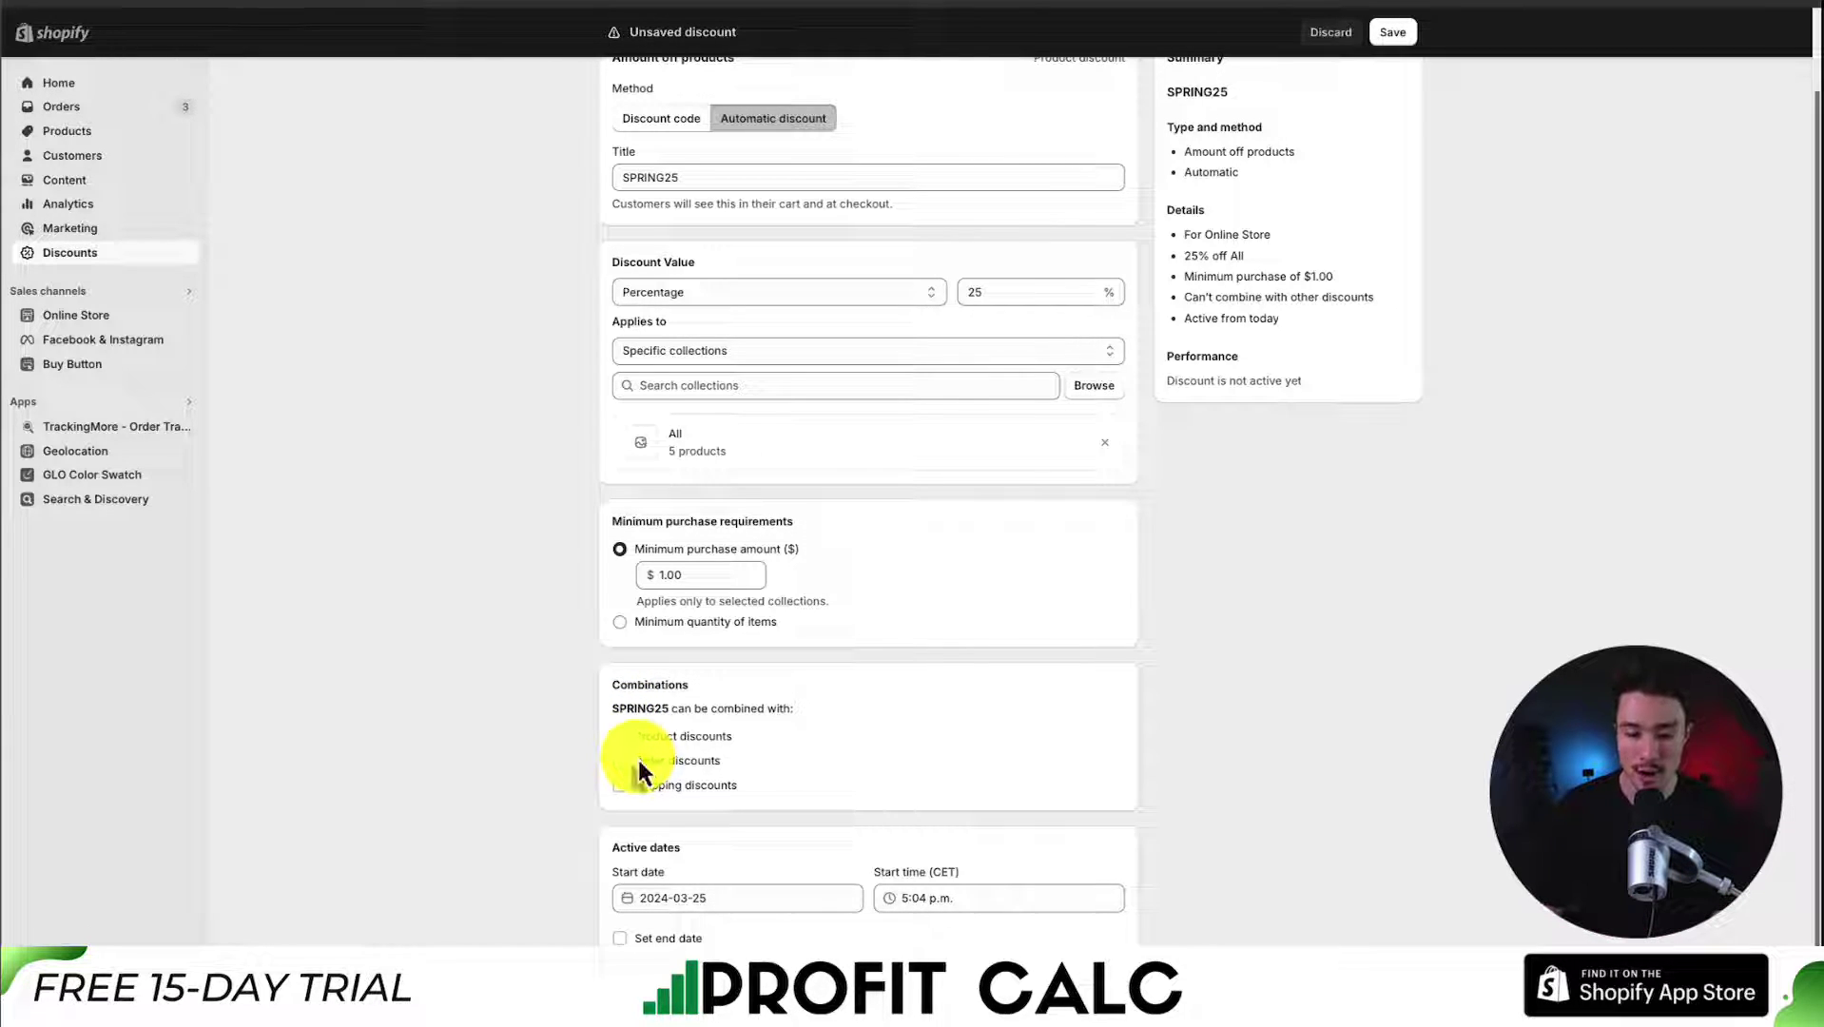
{"action": "scroll", "coordinate": [637, 757], "scroll_direction": "up", "scroll_amount": 1}
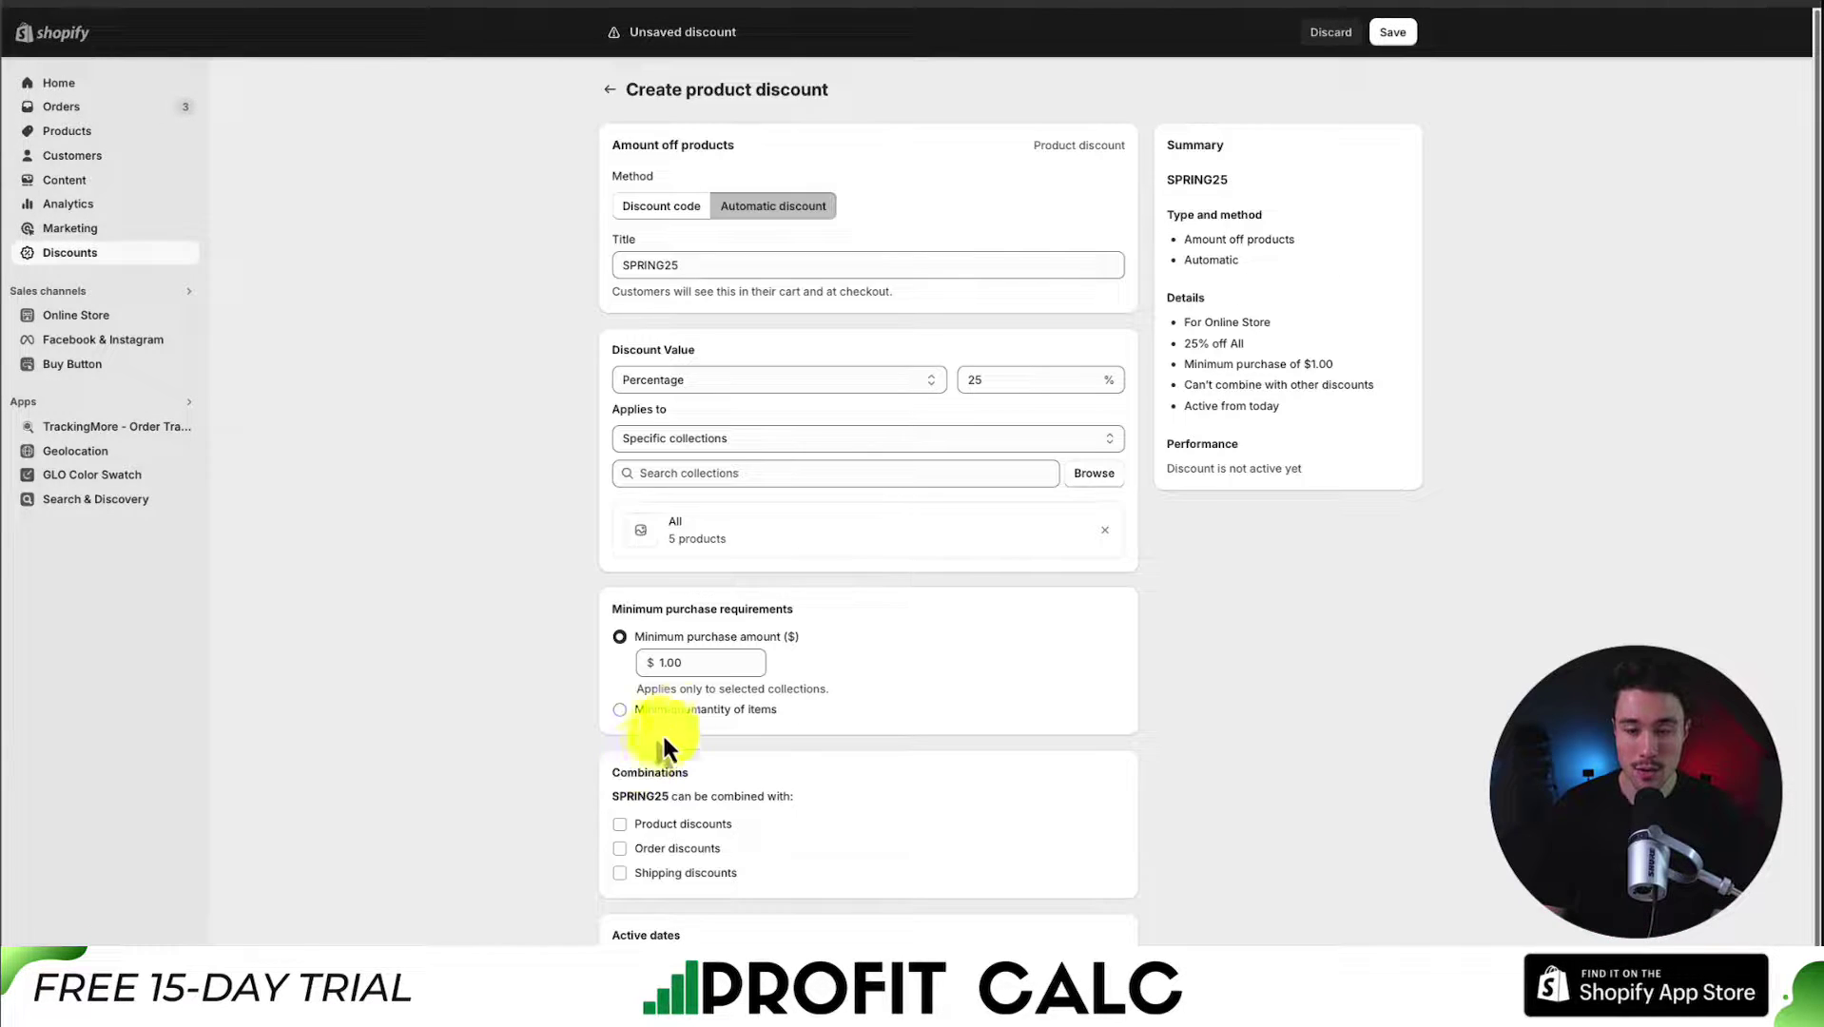
{"action": "left_click", "coordinate": [1401, 38]}
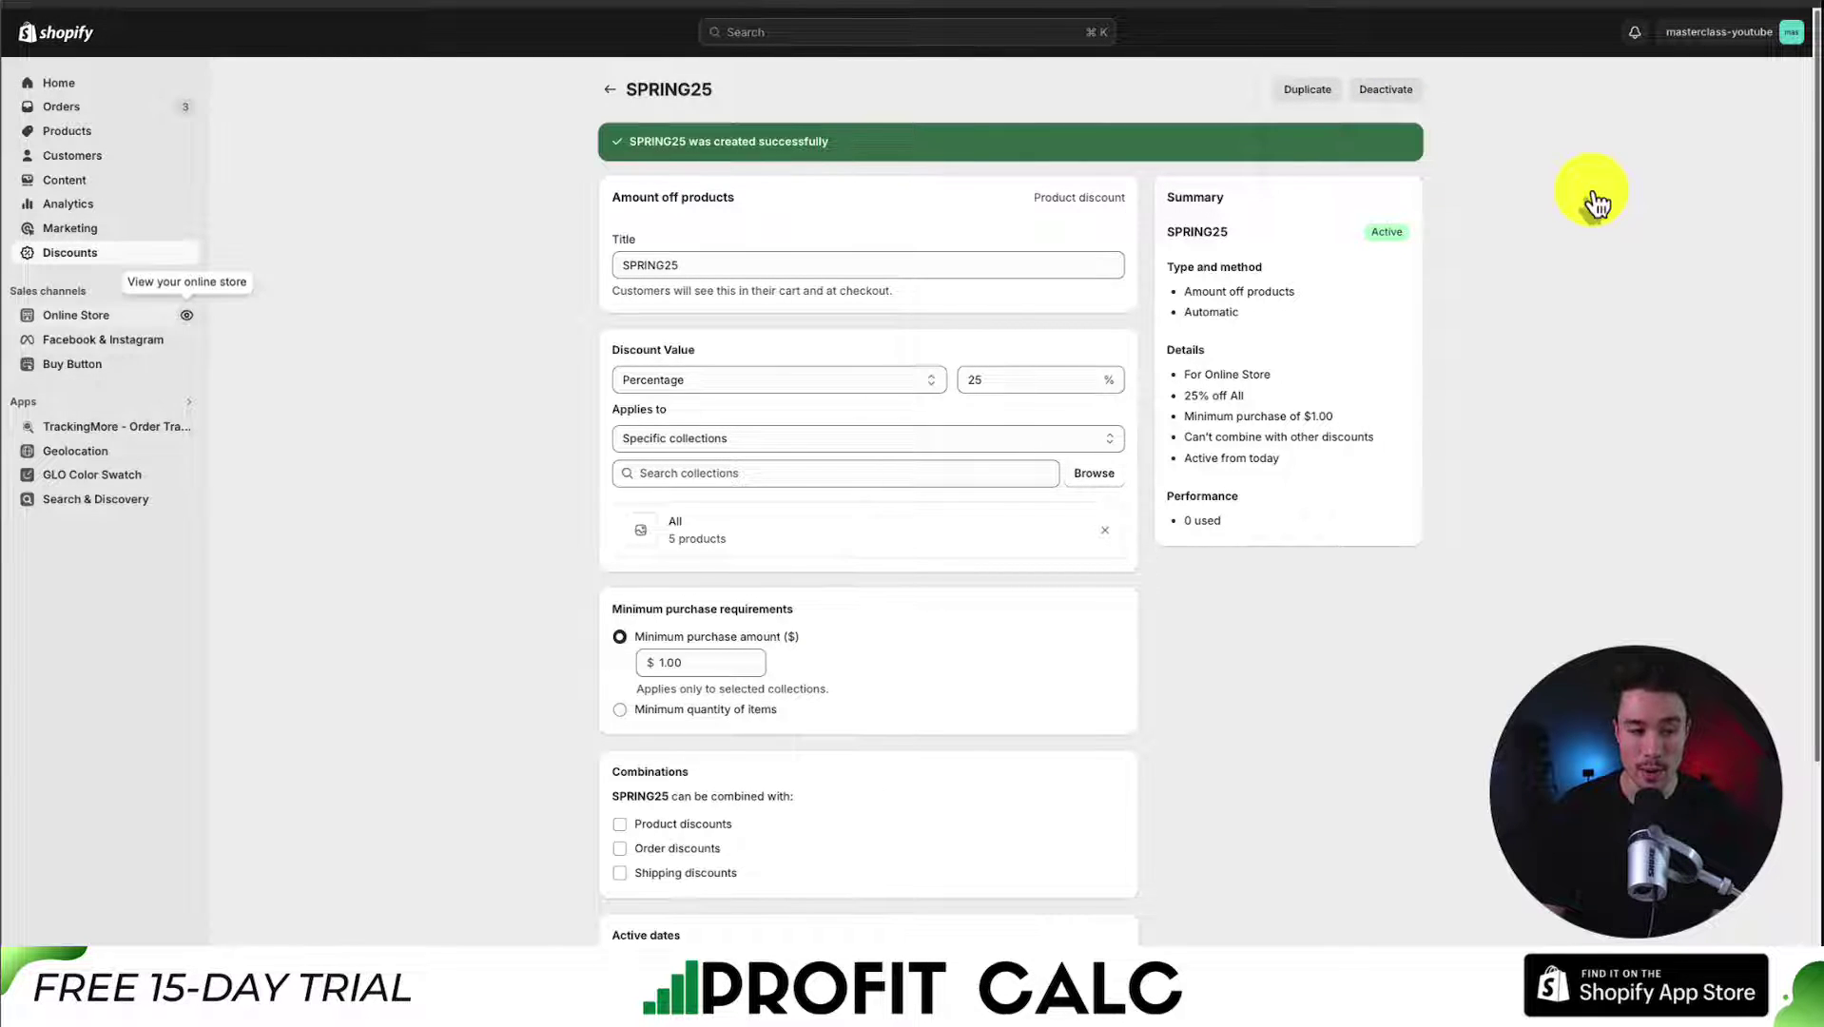
On the live storefront, add the glue gun to the cart and view the SPRING25-discounted cart
{"action": "left_click", "coordinate": [180, 319]}
{"action": "scroll", "coordinate": [1185, 717], "scroll_direction": "down", "scroll_amount": 5}
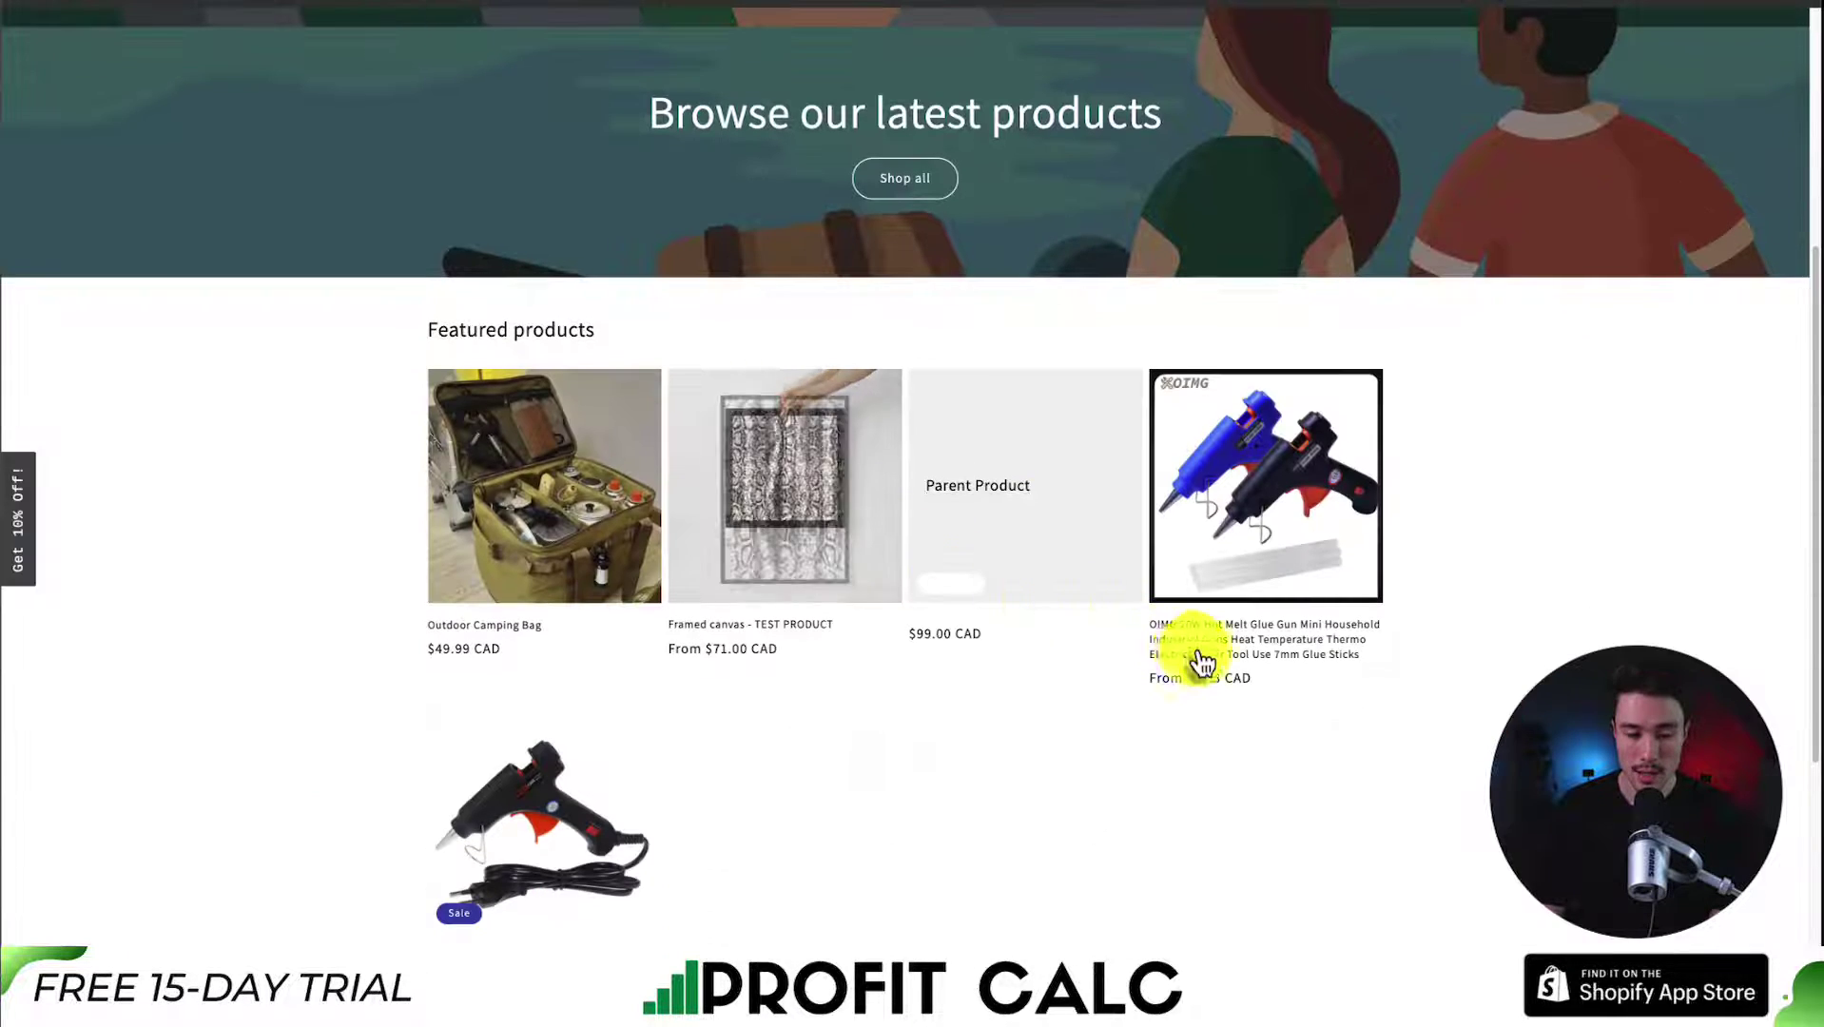
{"action": "left_click", "coordinate": [1218, 669]}
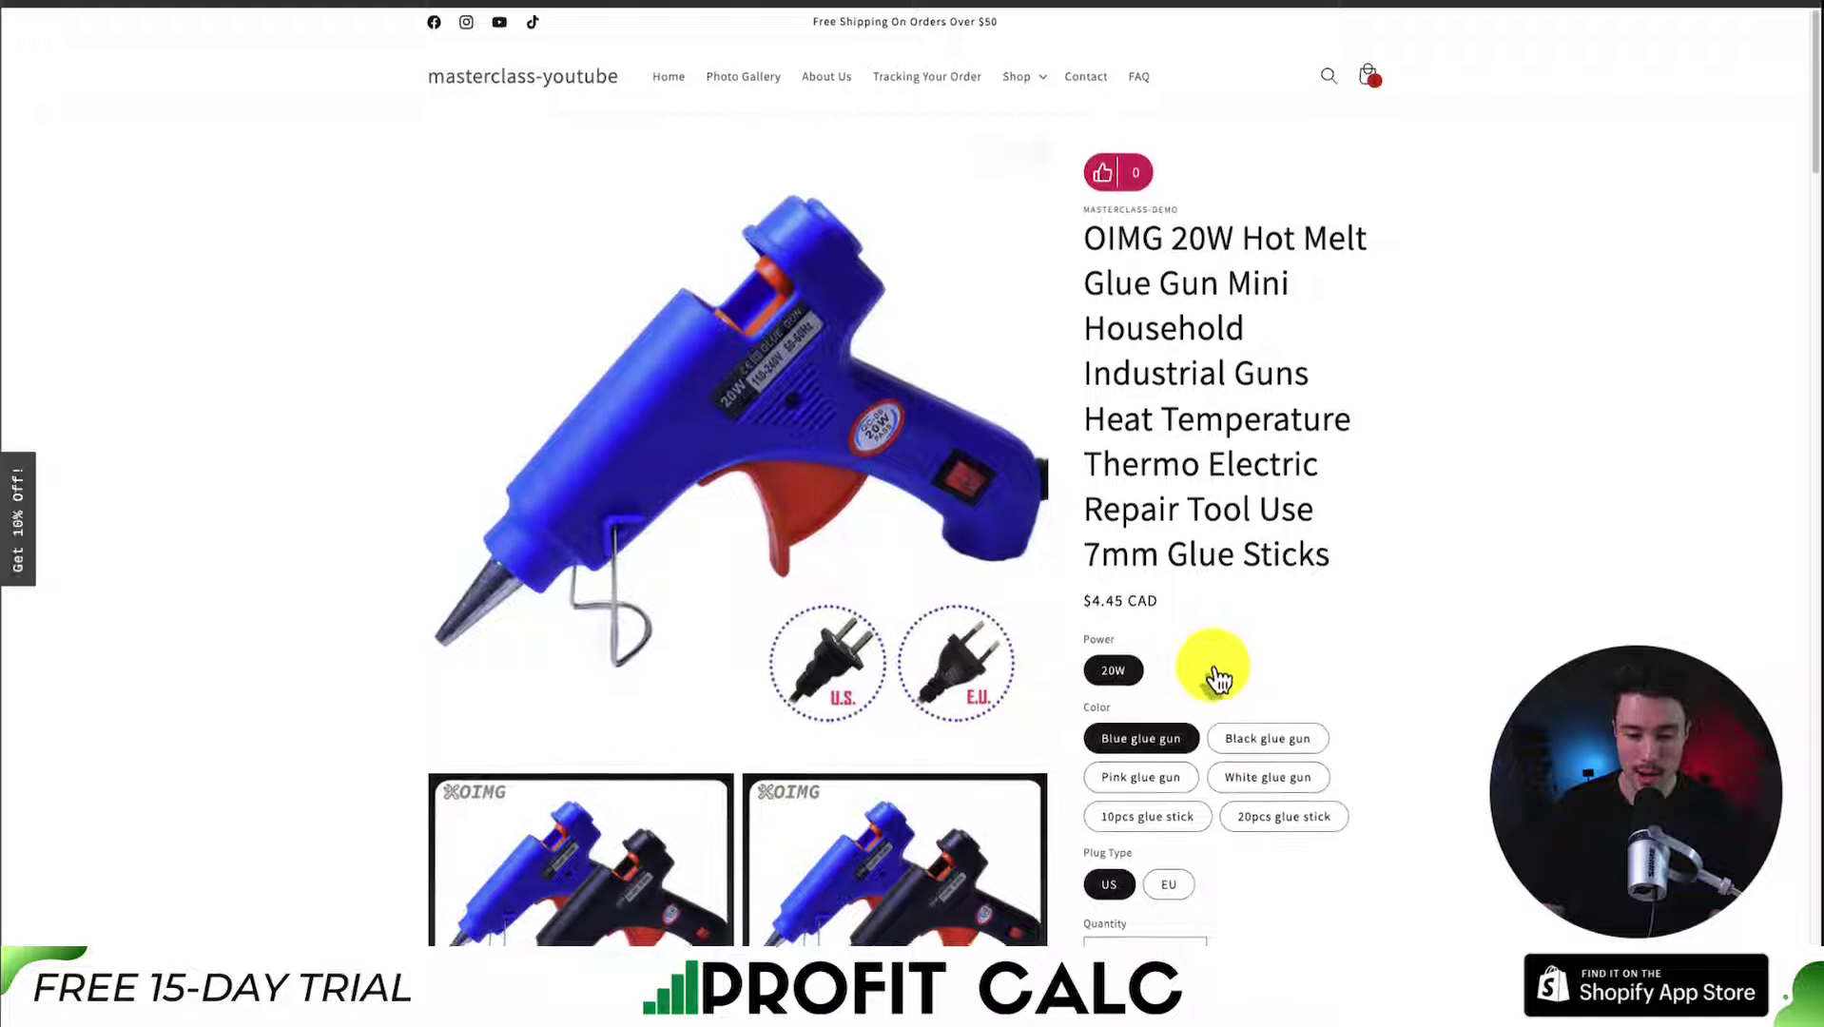
{"action": "scroll", "coordinate": [1209, 723], "scroll_direction": "down", "scroll_amount": 2}
{"action": "left_click", "coordinate": [1224, 806]}
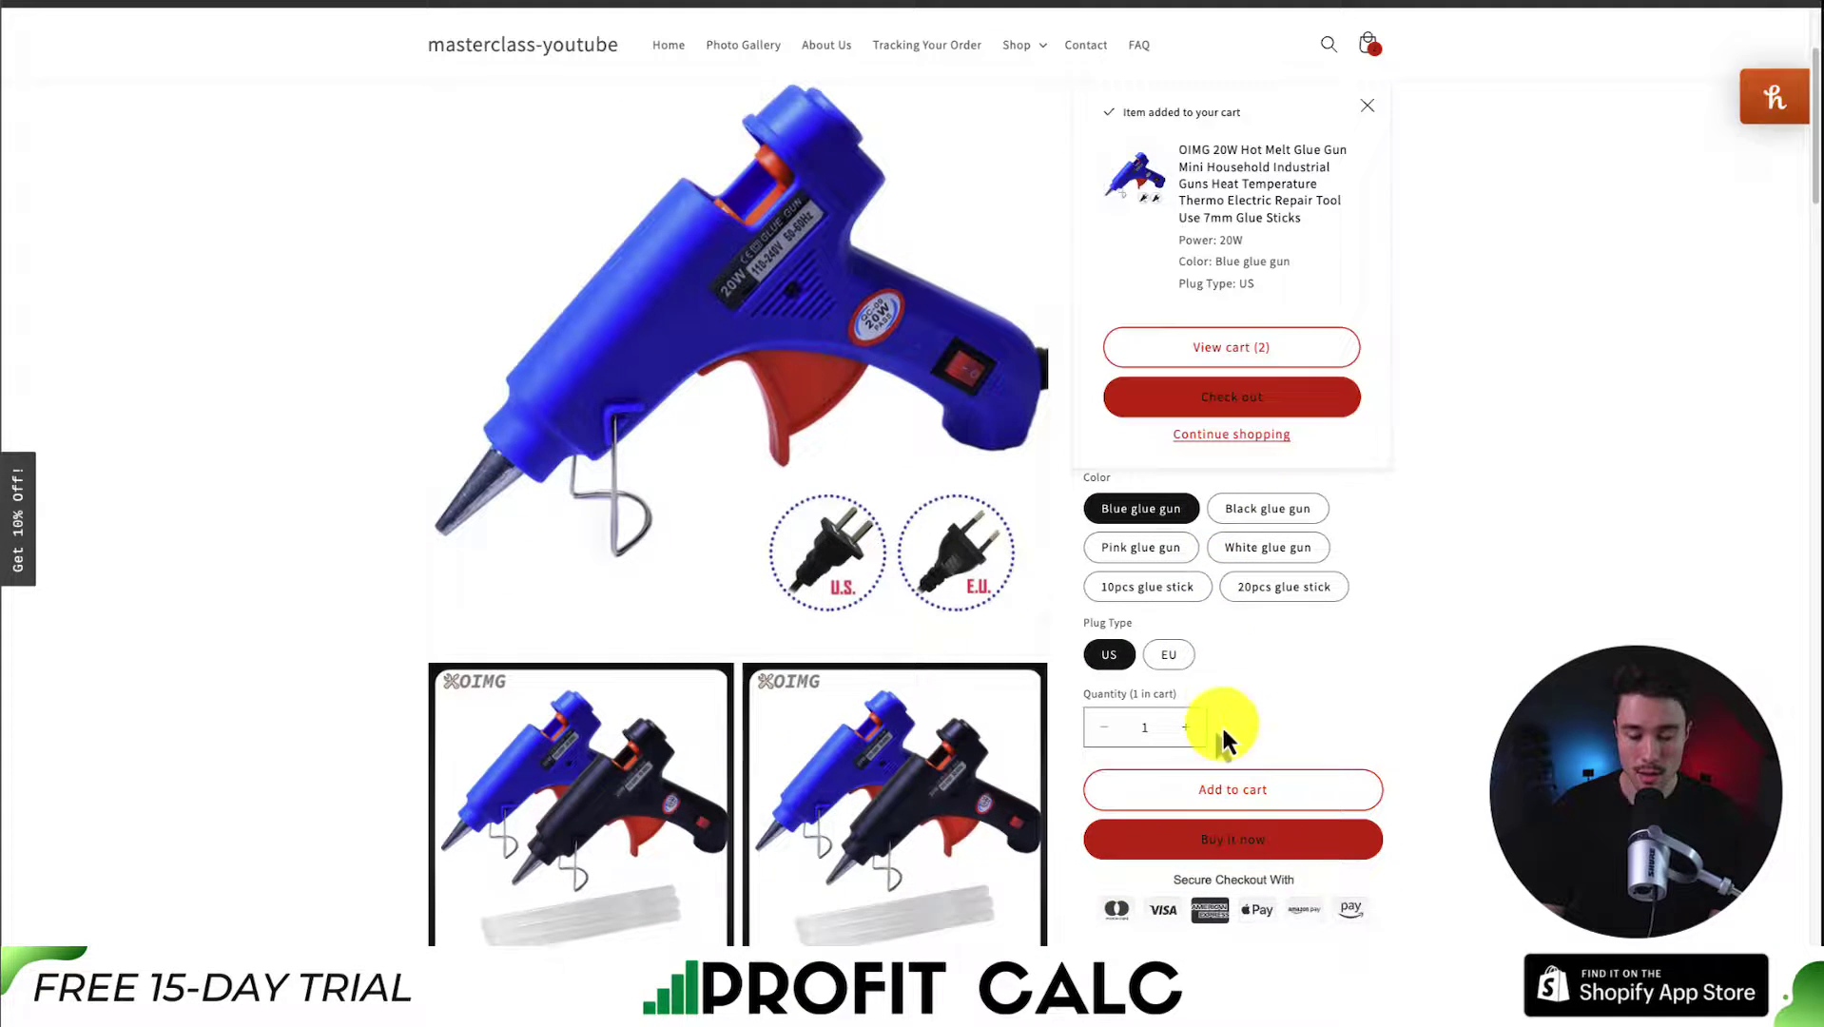
{"action": "left_click", "coordinate": [1231, 348]}
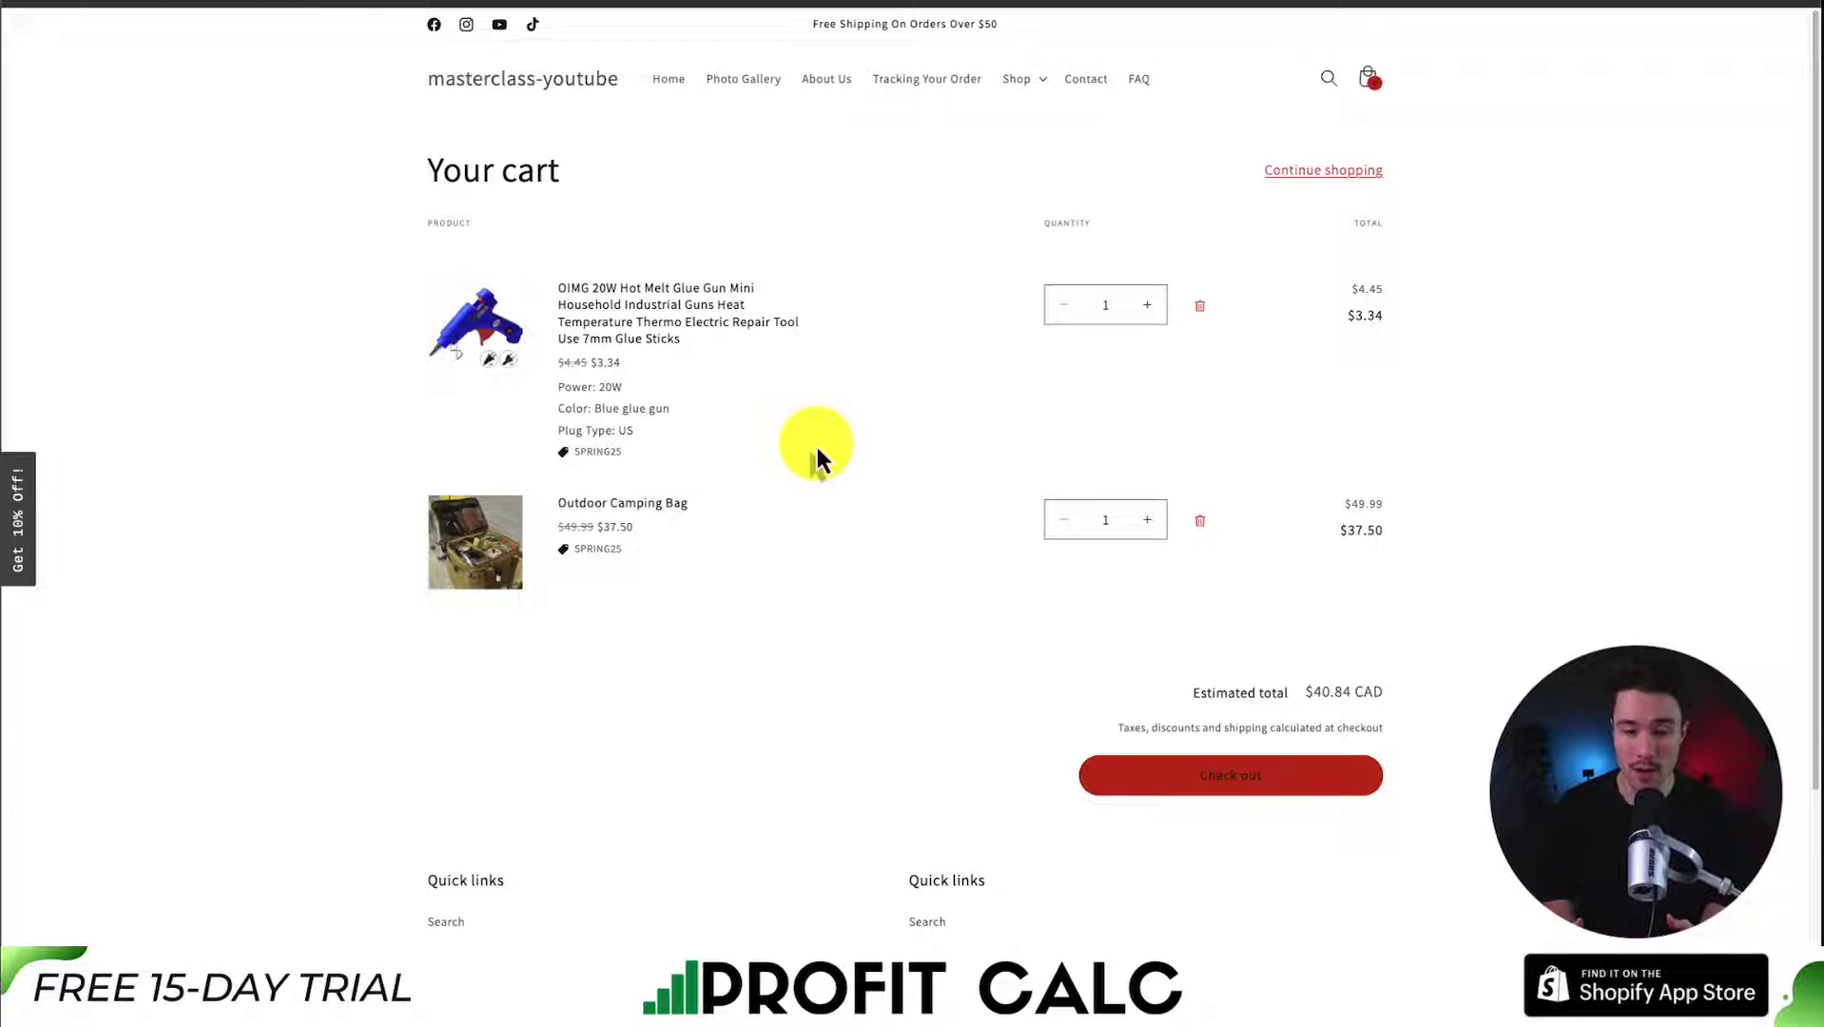
Proceed to checkout and highlight the SPRING25 savings on the camping bag and glue gun
{"action": "left_click", "coordinate": [1247, 790]}
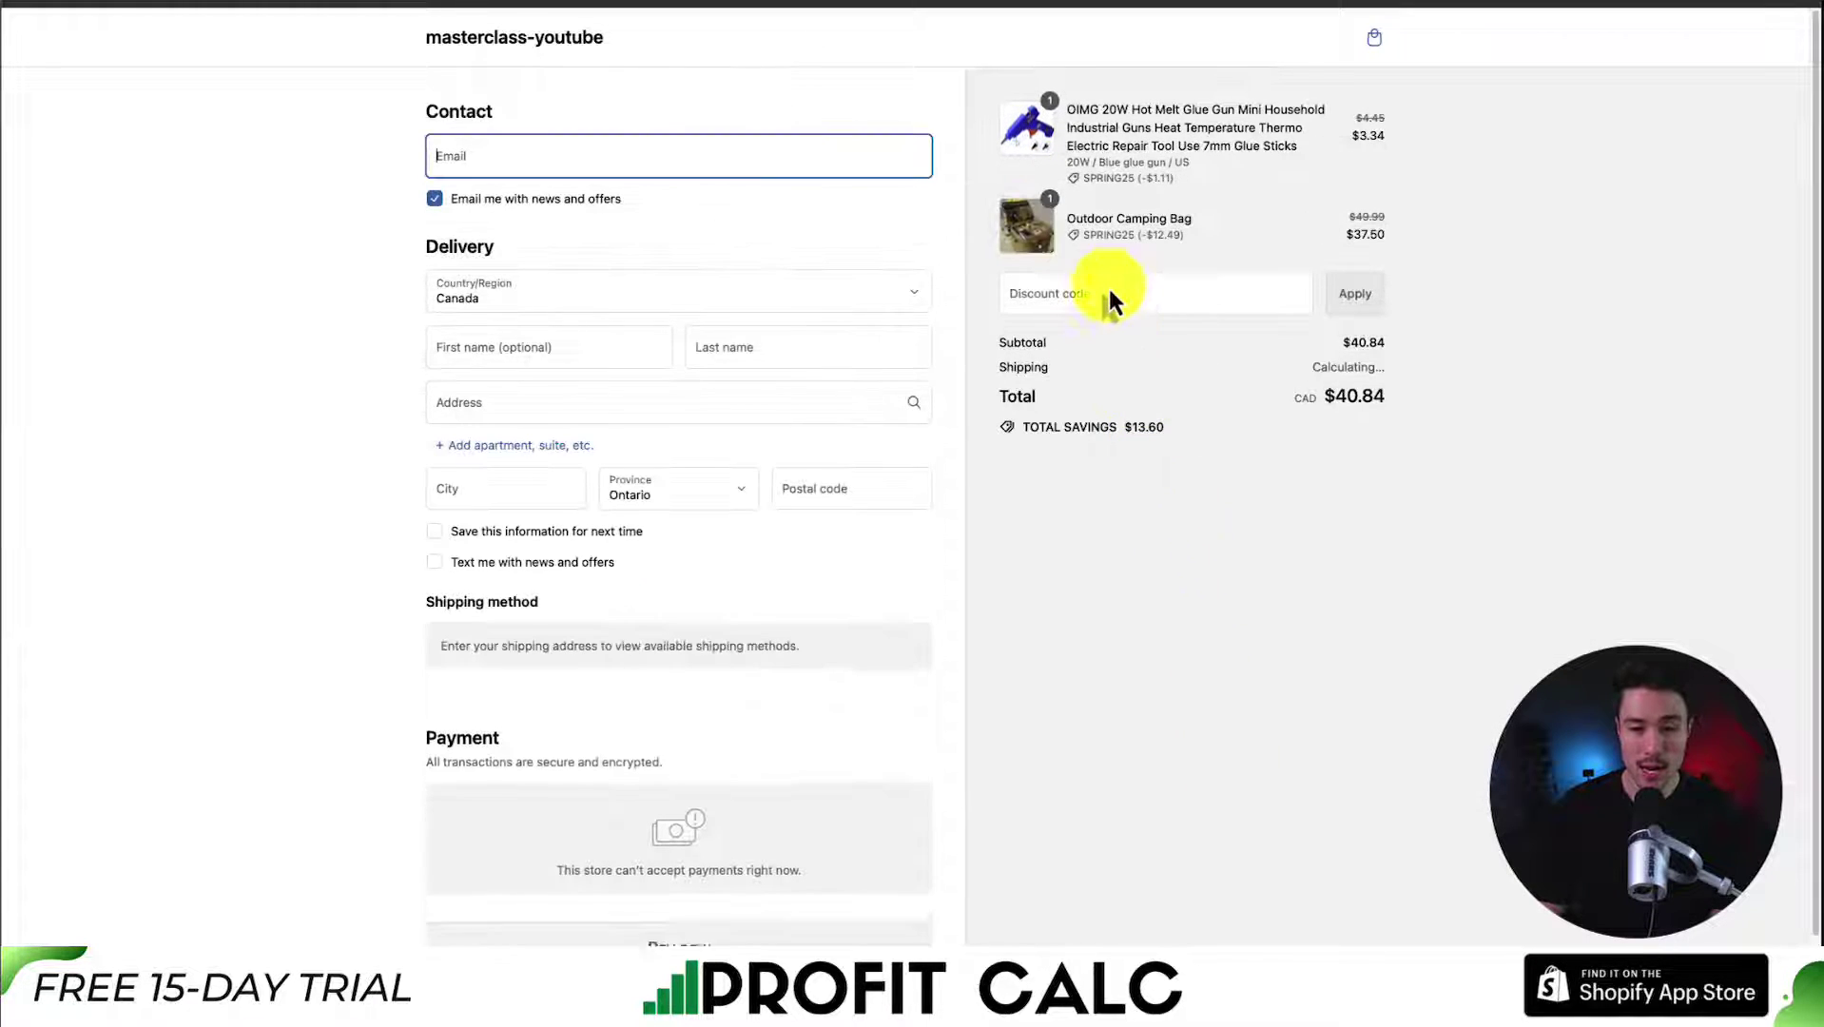
{"action": "left_click_drag", "start_coordinate": [1095, 240], "coordinate": [1162, 238]}
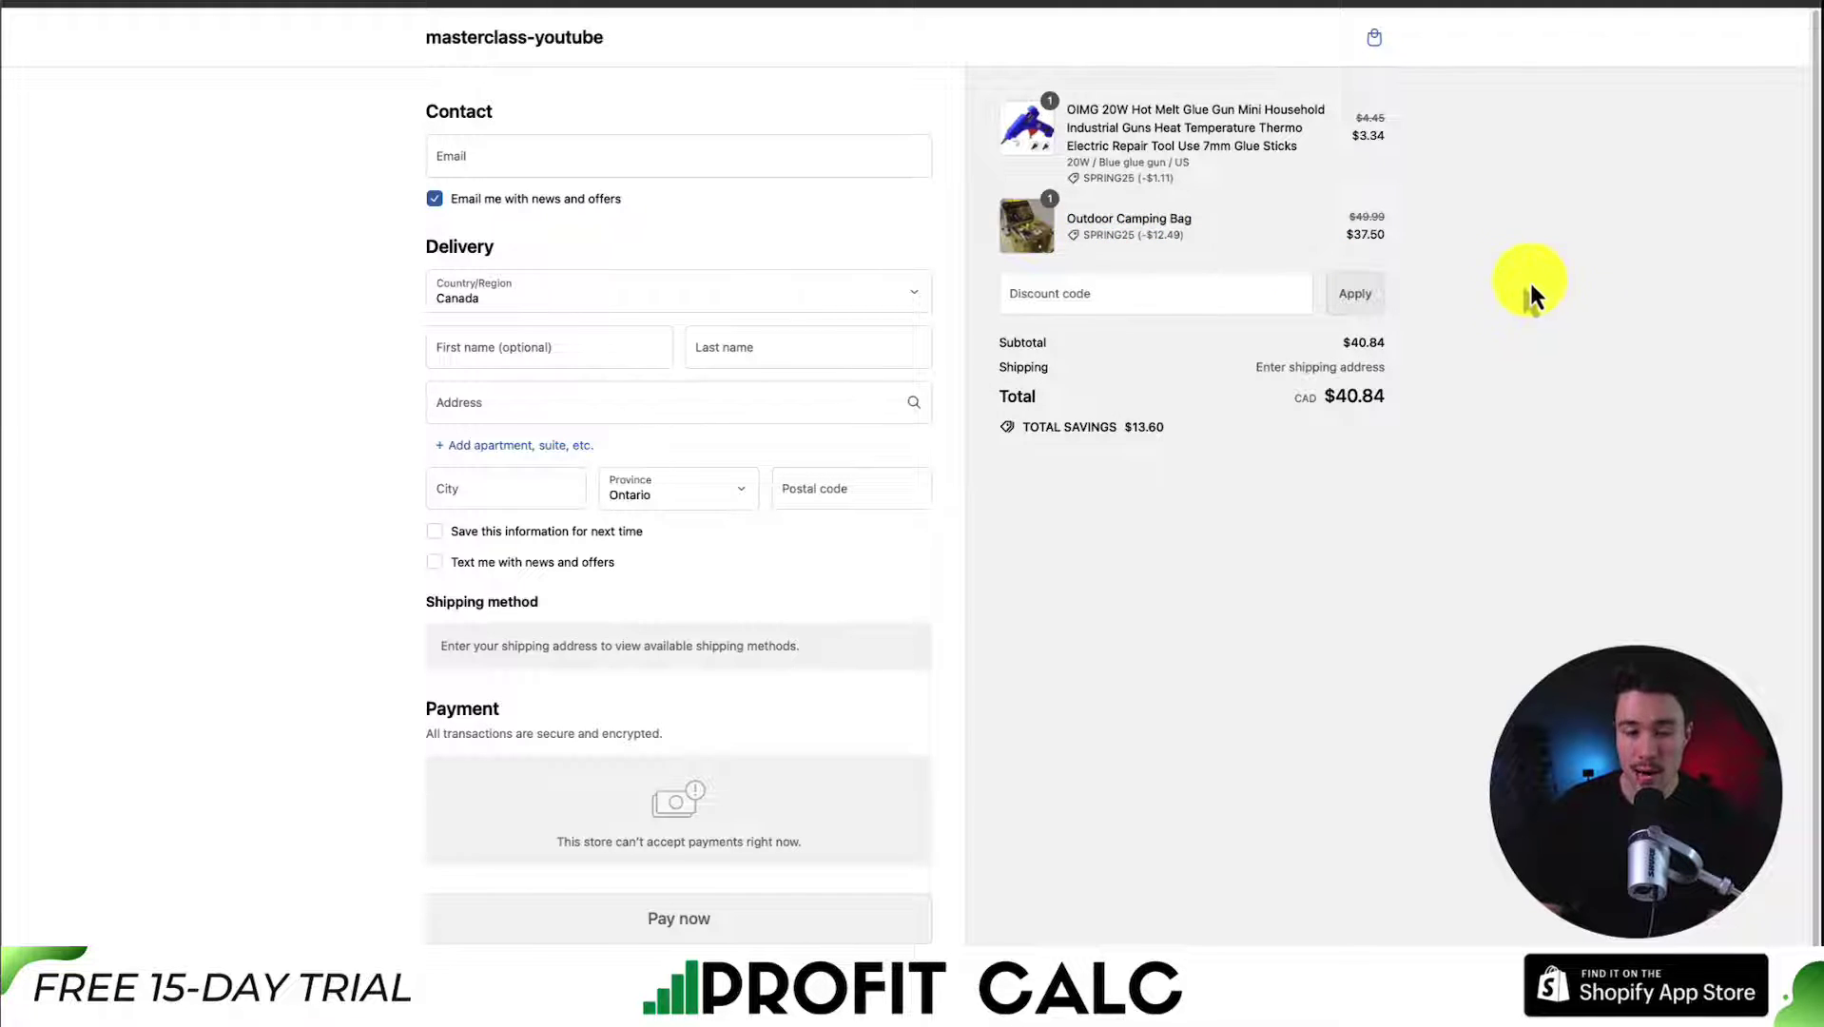
{"action": "left_click_drag", "start_coordinate": [1084, 180], "coordinate": [1148, 175]}
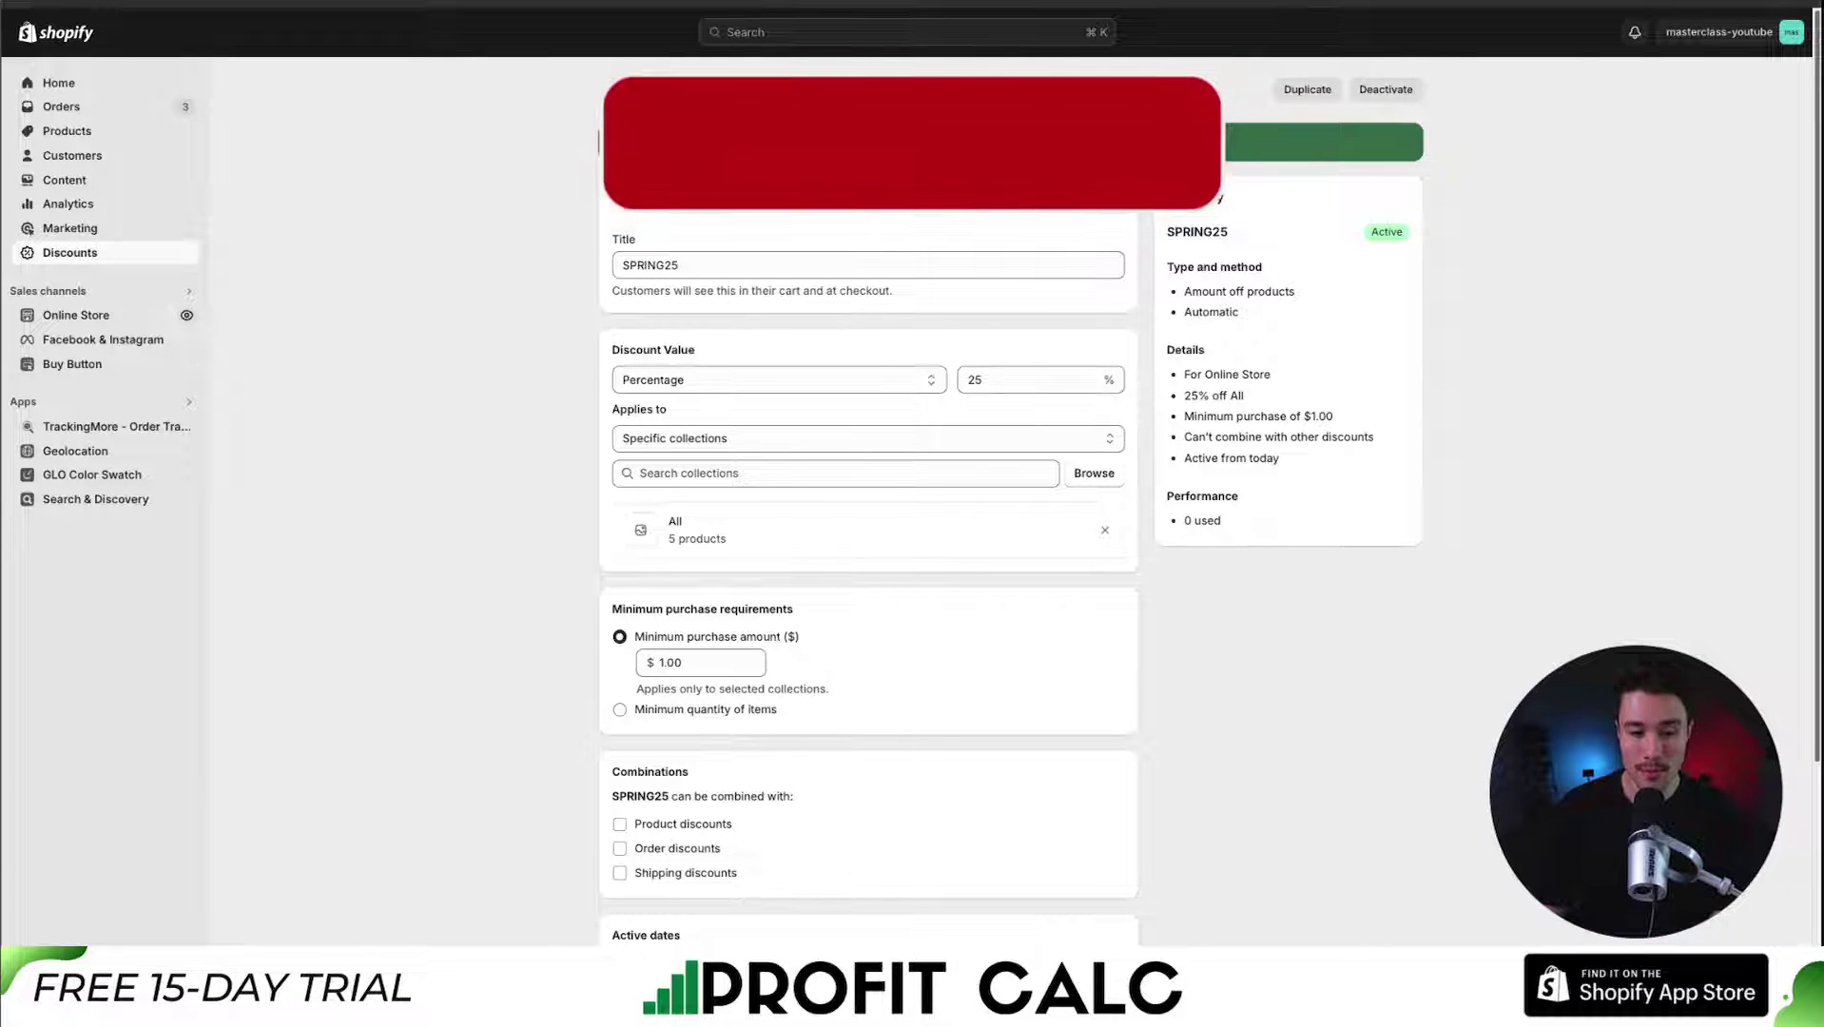
Delete the SPRING25 discount, confirm it, and begin creating a new discount
{"action": "scroll", "coordinate": [591, 202], "scroll_direction": "down", "scroll_amount": 4}
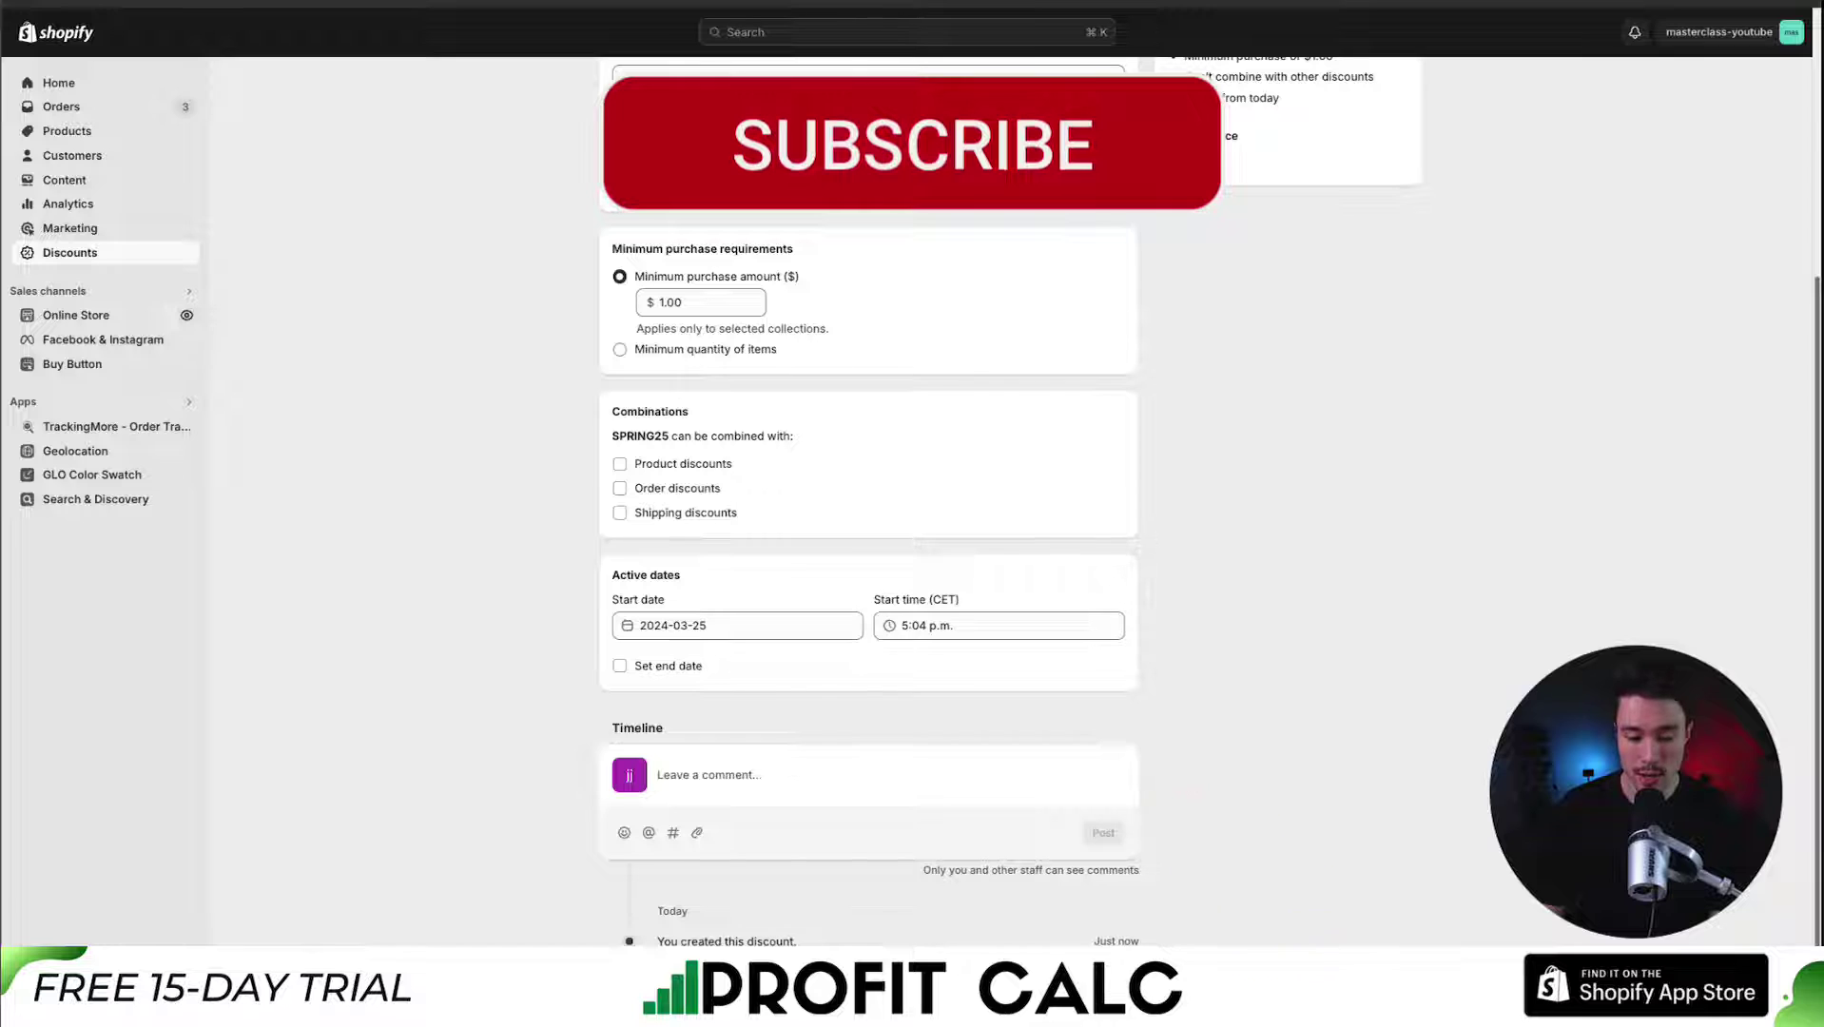
{"action": "left_click", "coordinate": [1227, 990]}
{"action": "left_click", "coordinate": [1106, 563]}
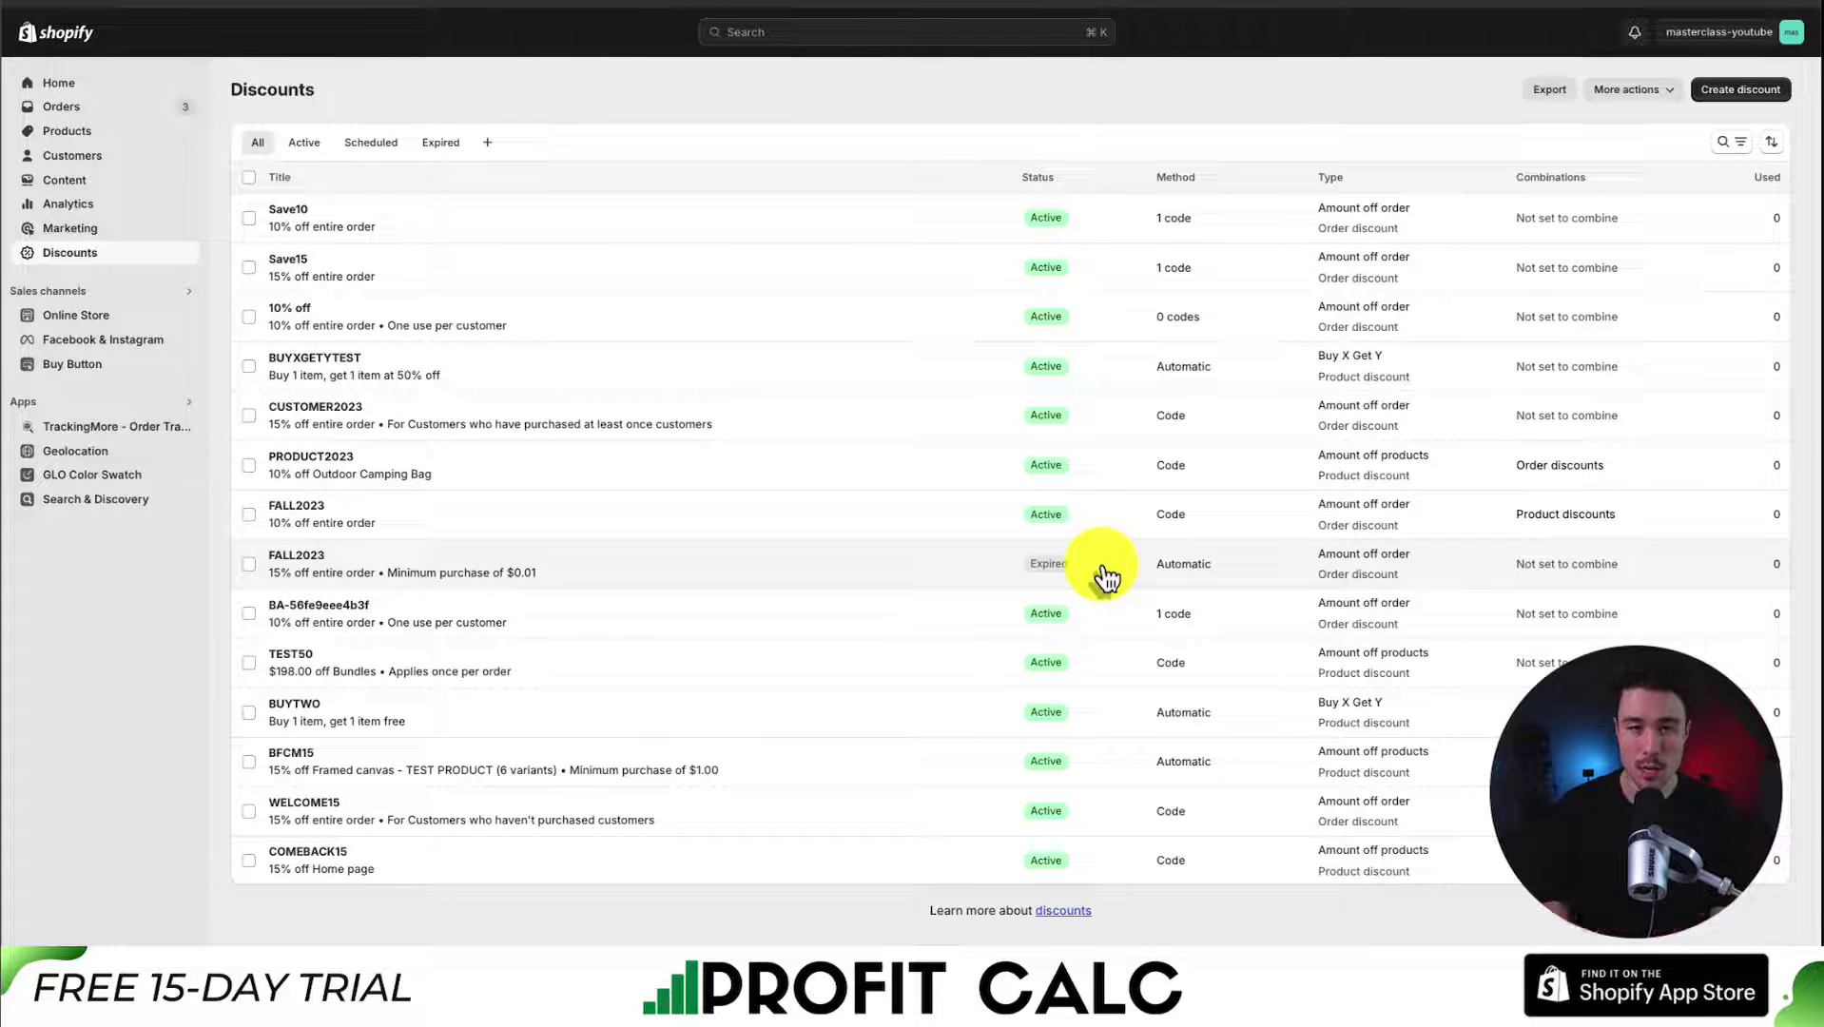
{"action": "left_click", "coordinate": [1726, 95]}
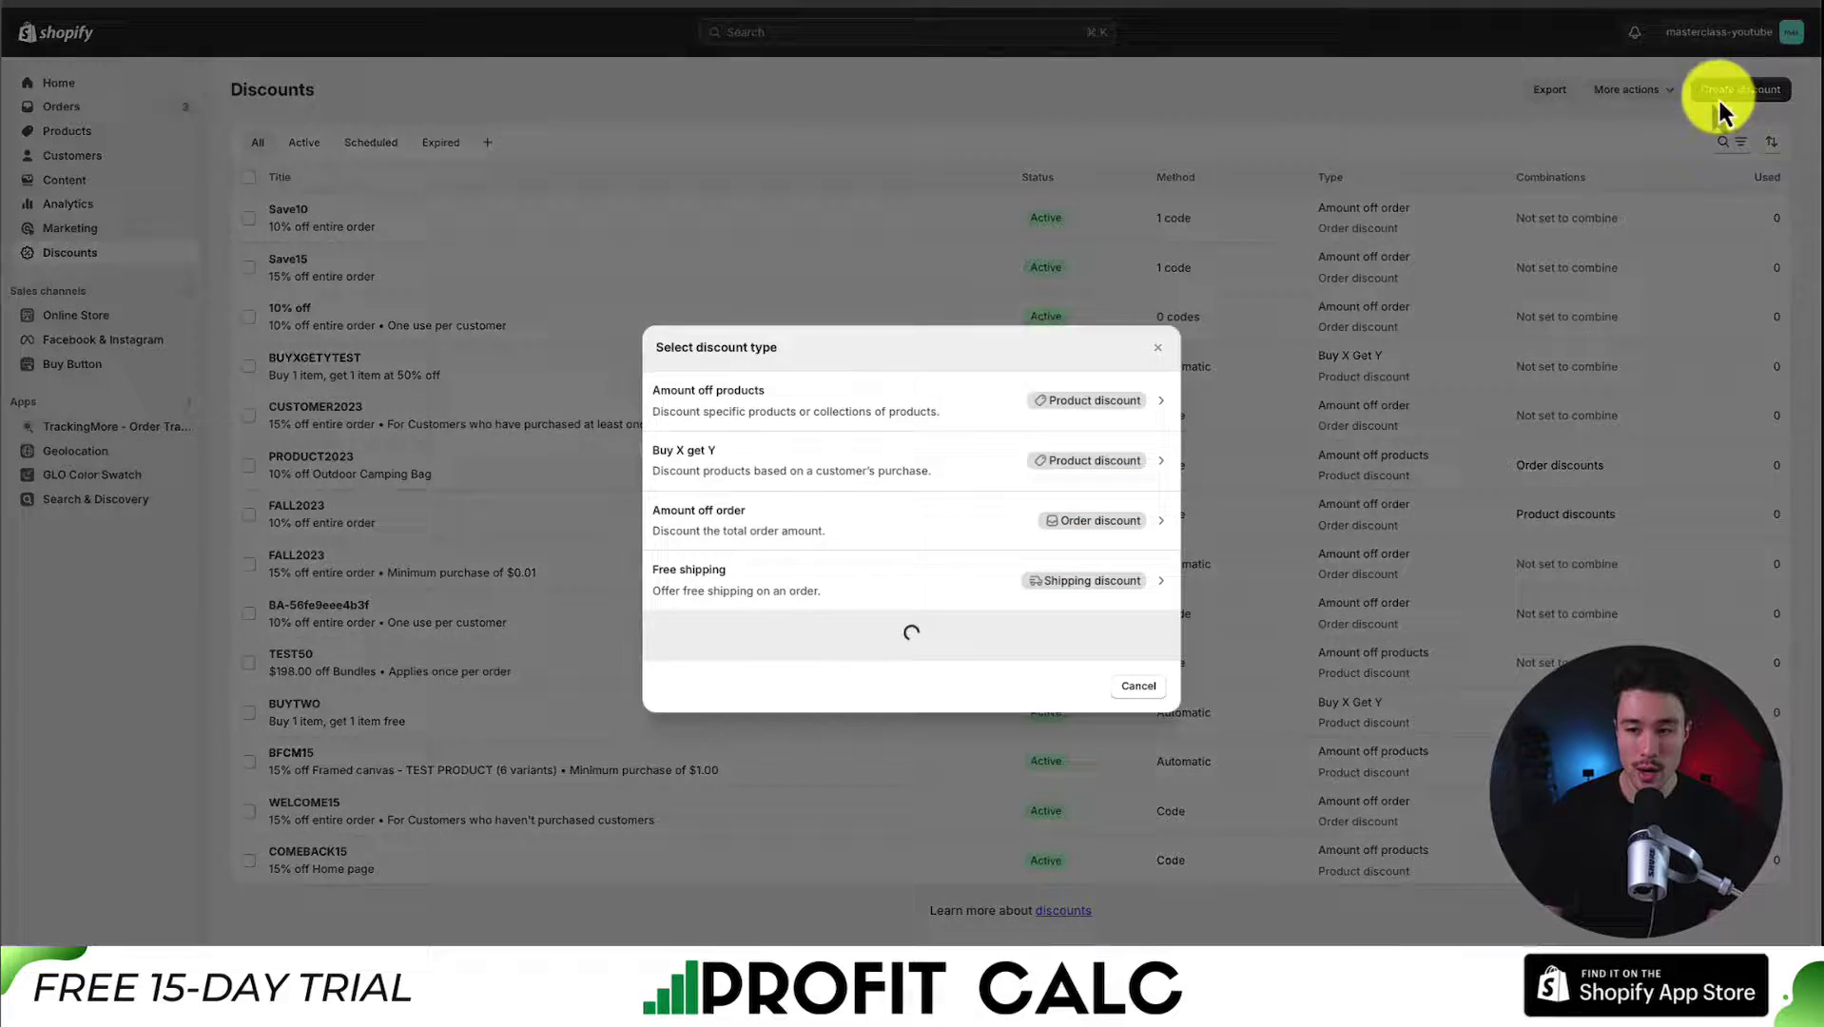
Start an Amount off products discount code SPRING30 worth 30% off
{"action": "left_click", "coordinate": [930, 372]}
{"action": "key", "text": "F5"}
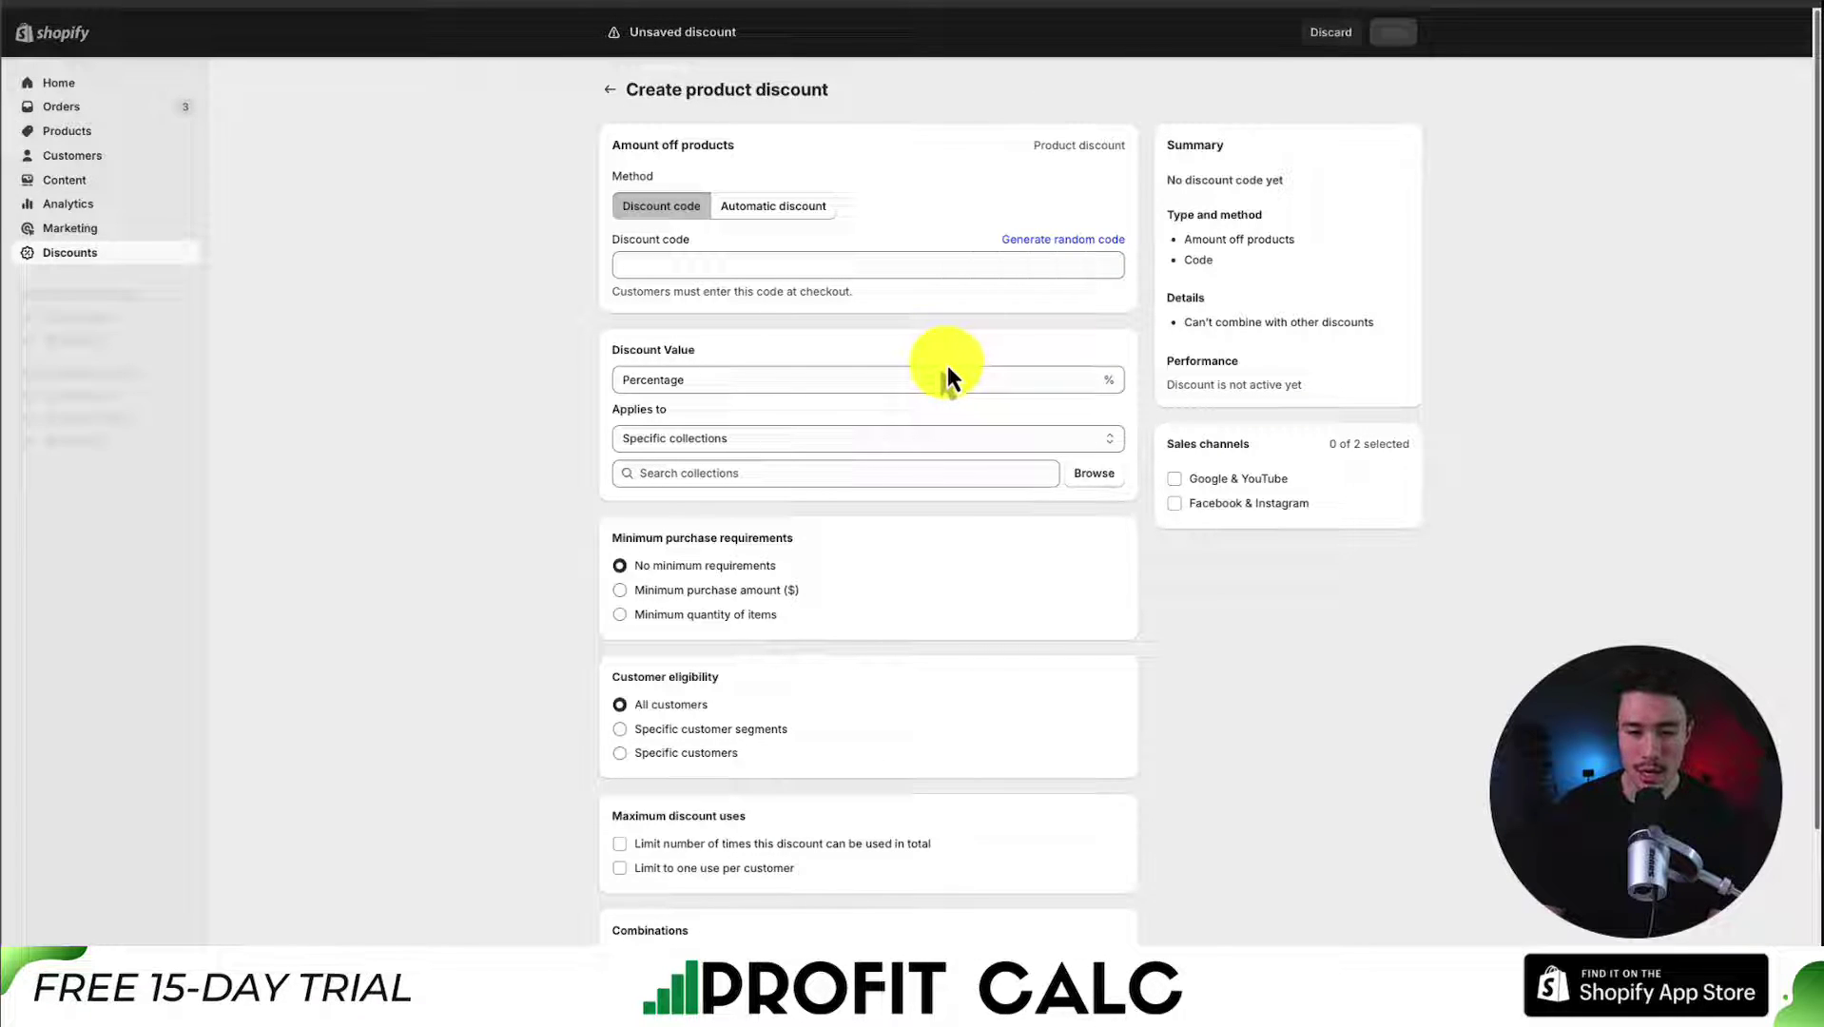
{"action": "left_click", "coordinate": [775, 266]}
{"action": "type", "text": "SPRING30"}
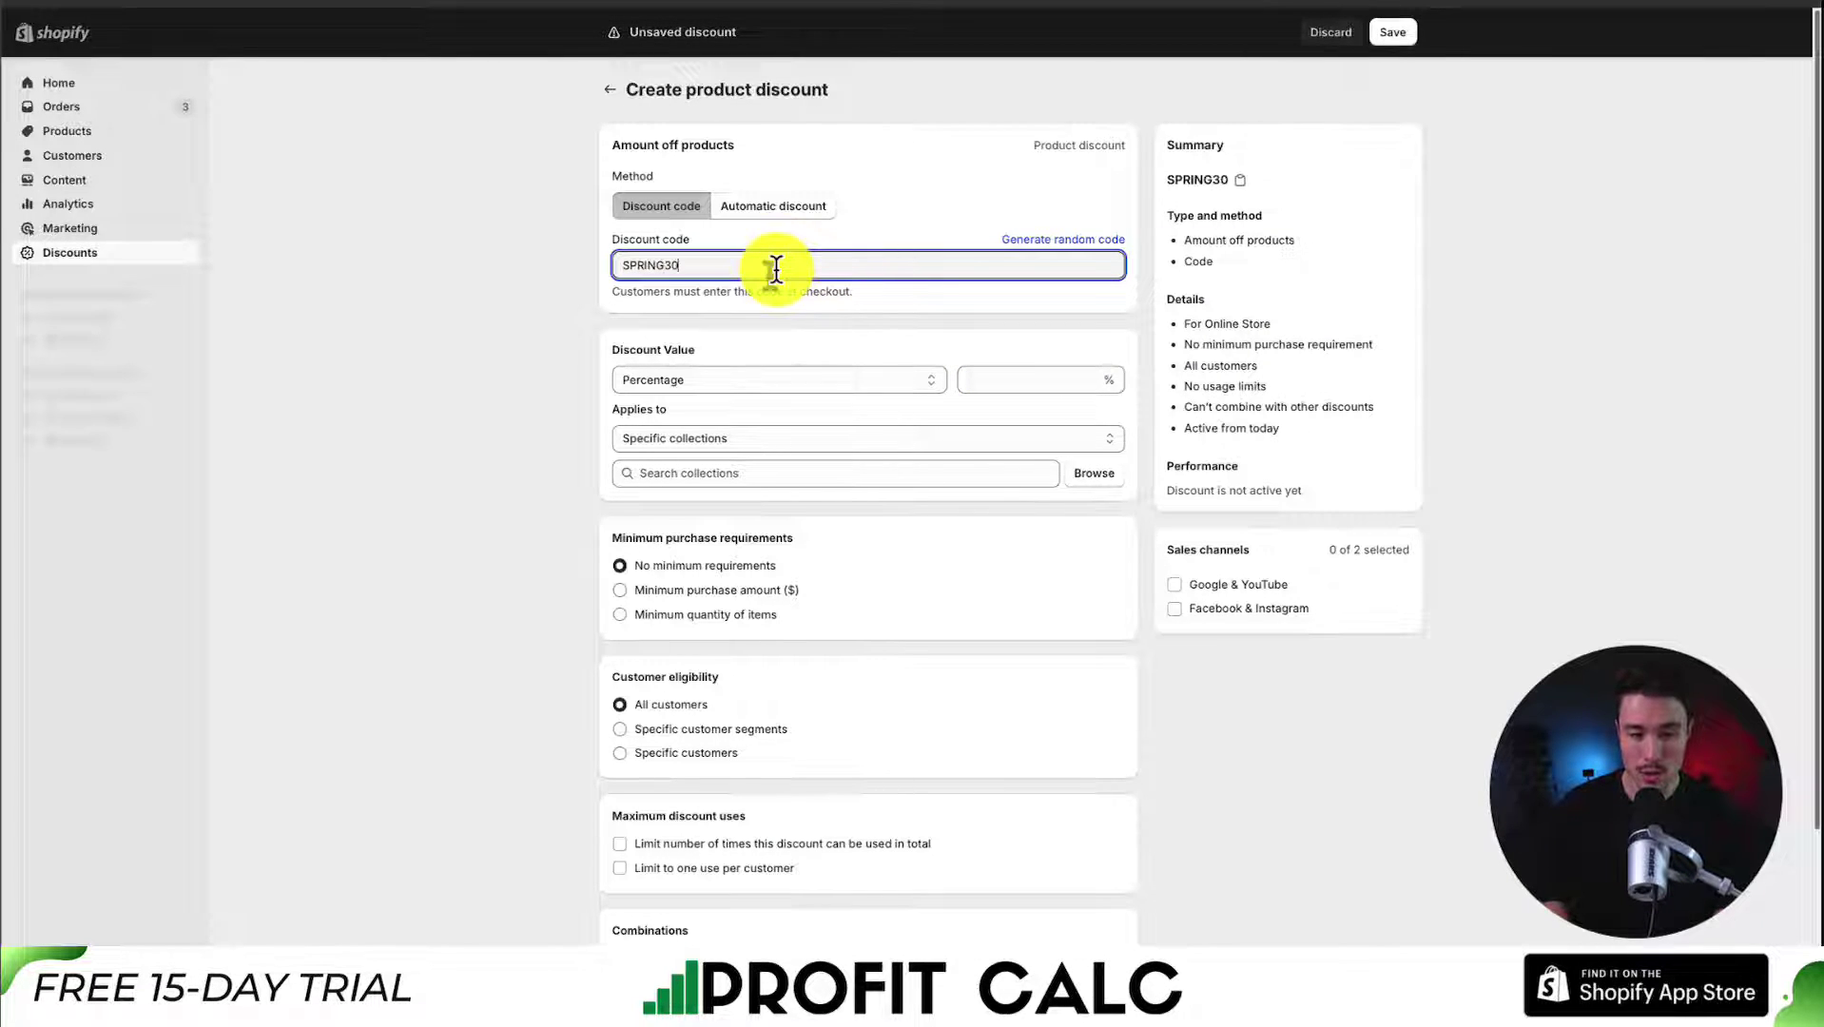
{"action": "left_click", "coordinate": [985, 376]}
{"action": "type", "text": "30"}
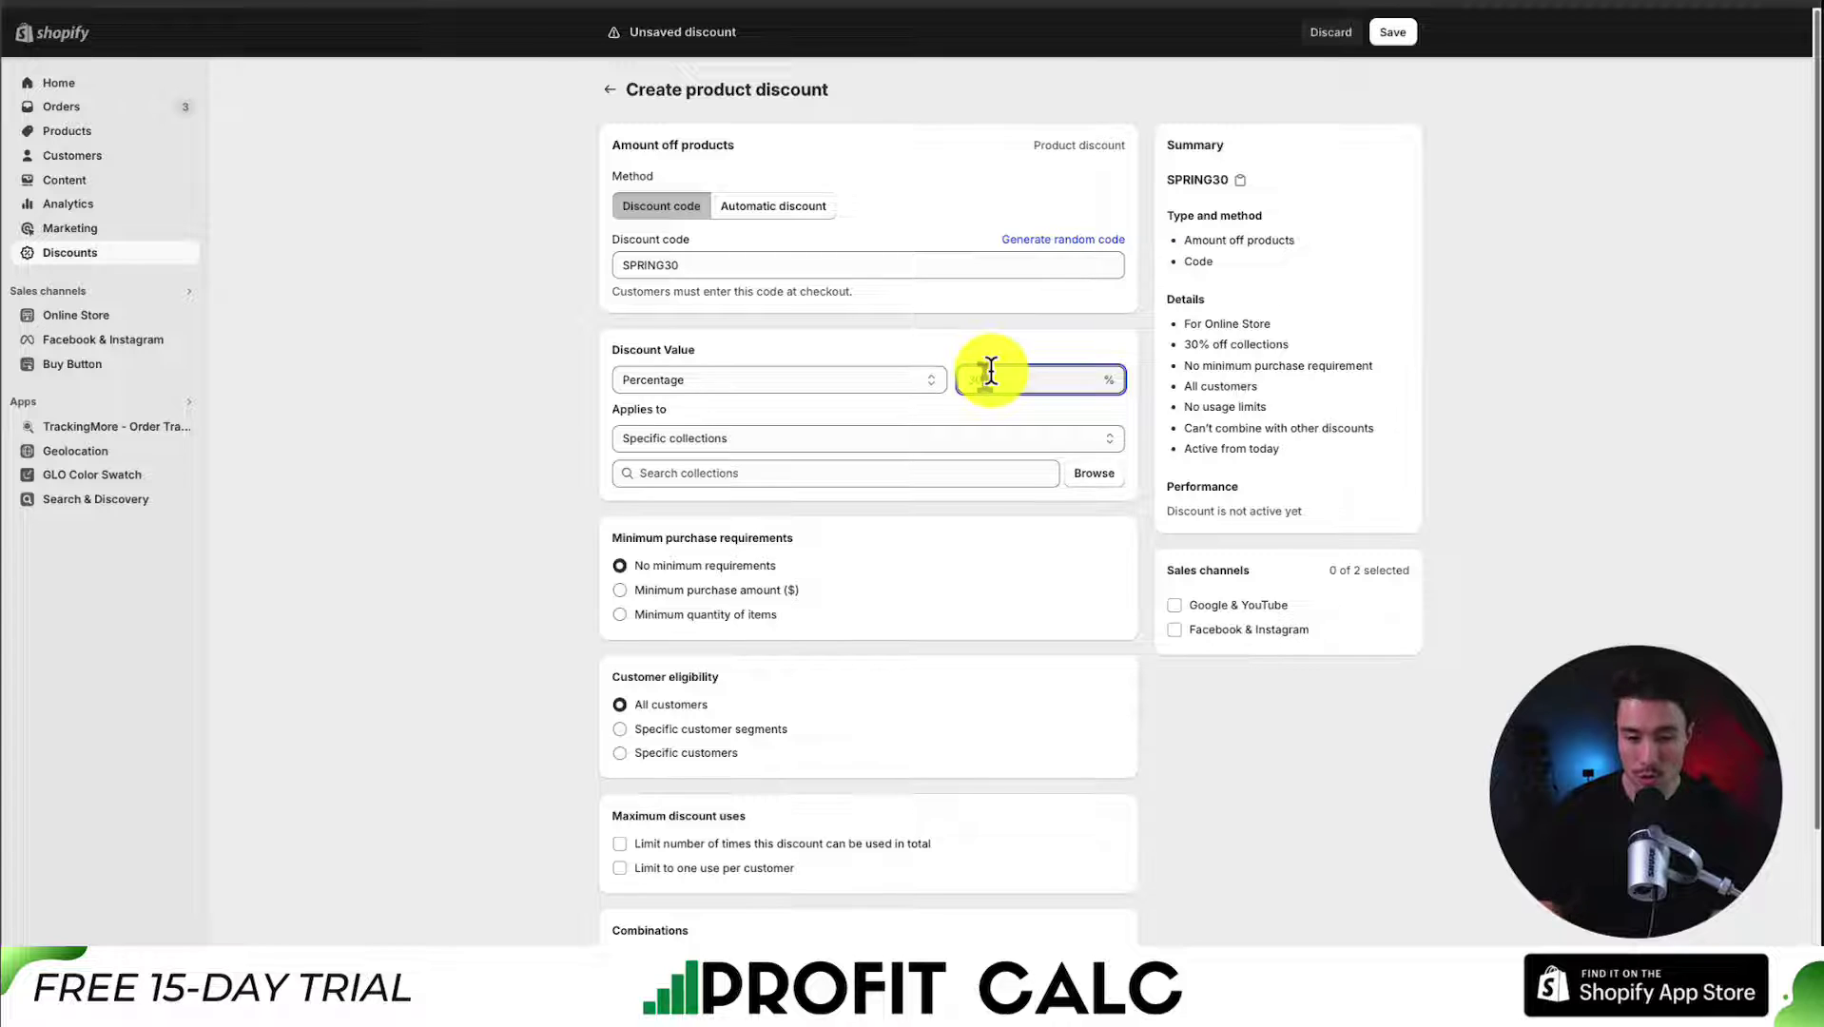
Apply SPRING30 to the All collection and save the discount
{"action": "left_click", "coordinate": [1104, 473]}
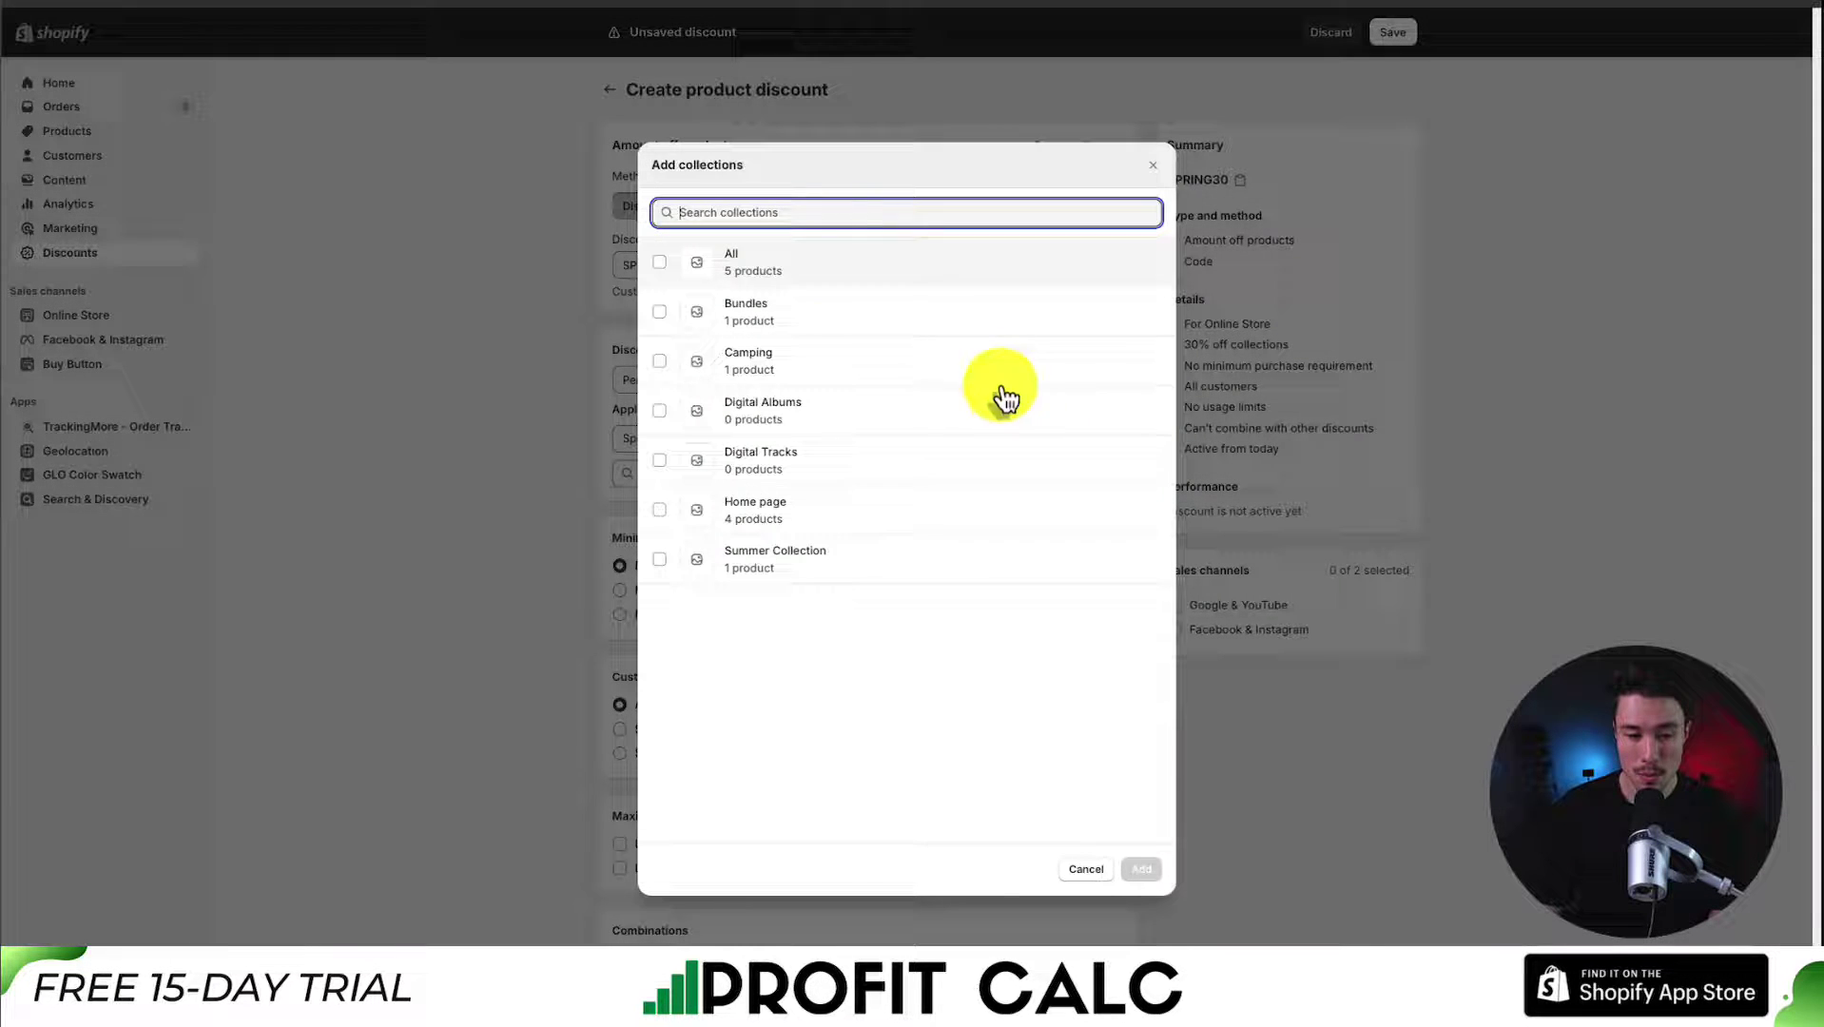
{"action": "left_click", "coordinate": [807, 264]}
{"action": "left_click", "coordinate": [1142, 869]}
{"action": "scroll", "coordinate": [1144, 871], "scroll_direction": "down", "scroll_amount": 3}
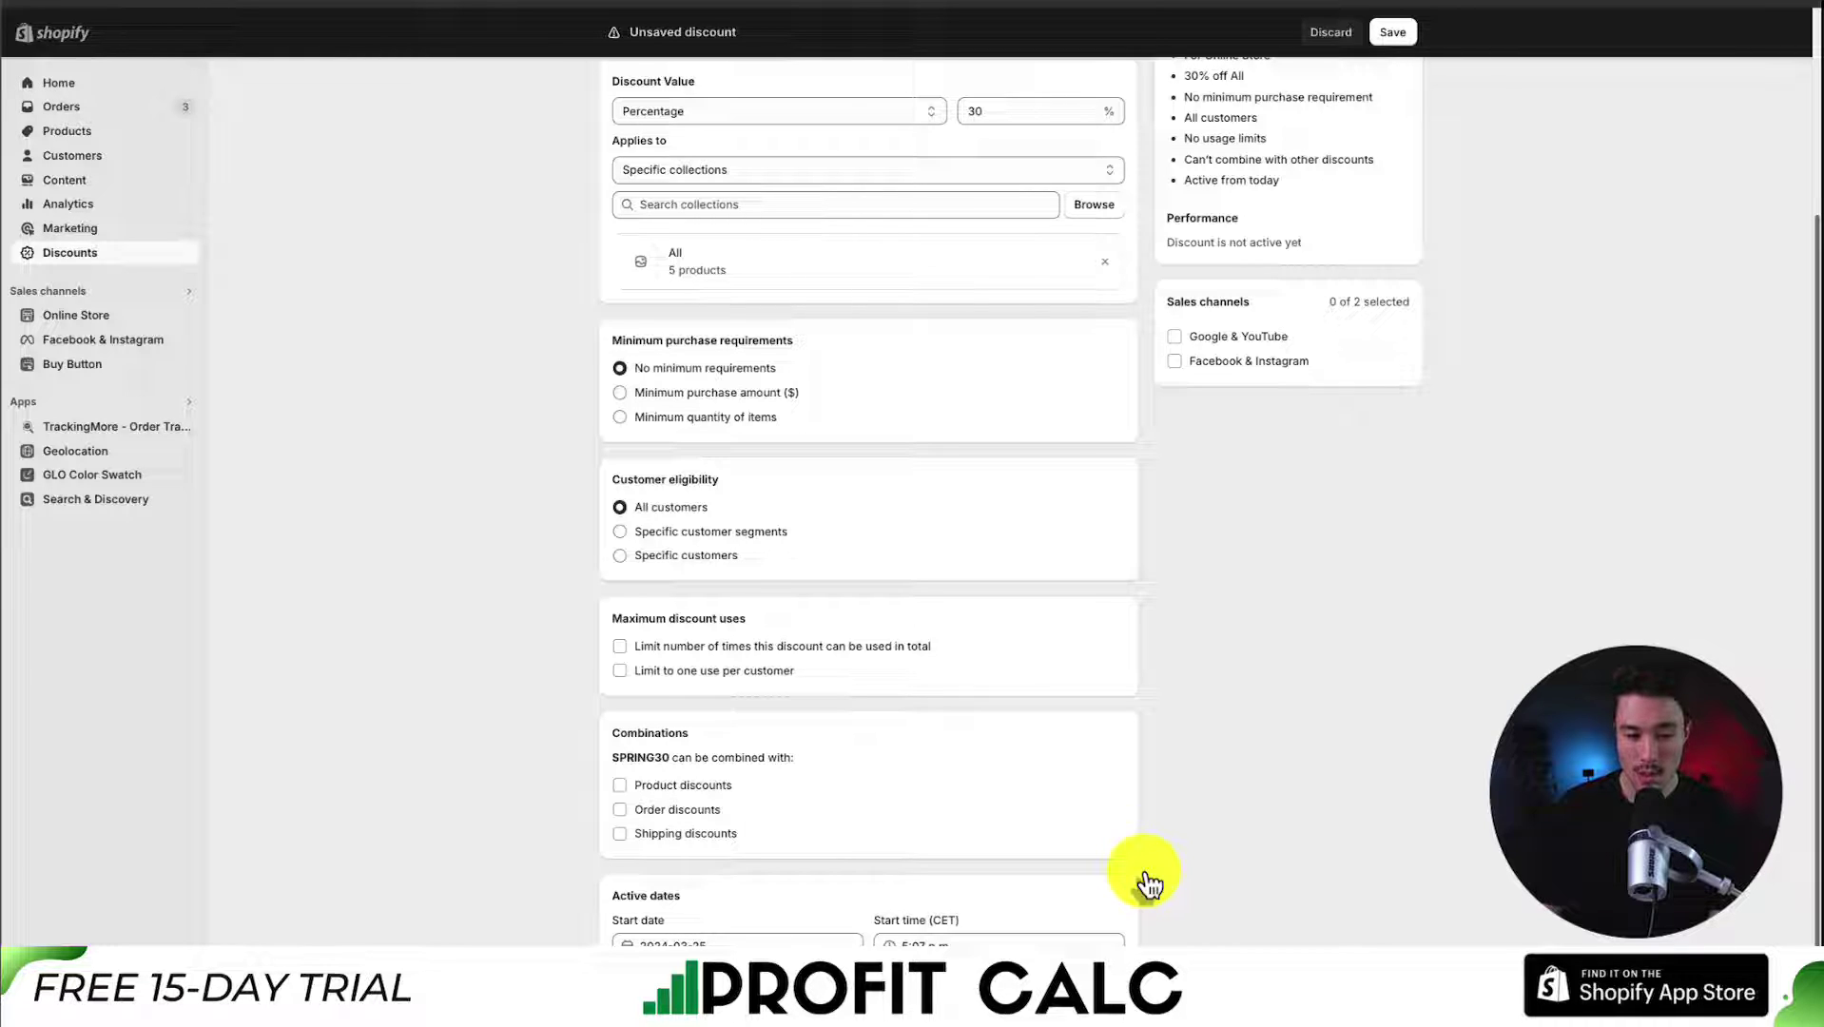
{"action": "scroll", "coordinate": [1143, 871], "scroll_direction": "down", "scroll_amount": 1}
{"action": "scroll", "coordinate": [1143, 871], "scroll_direction": "up", "scroll_amount": 5}
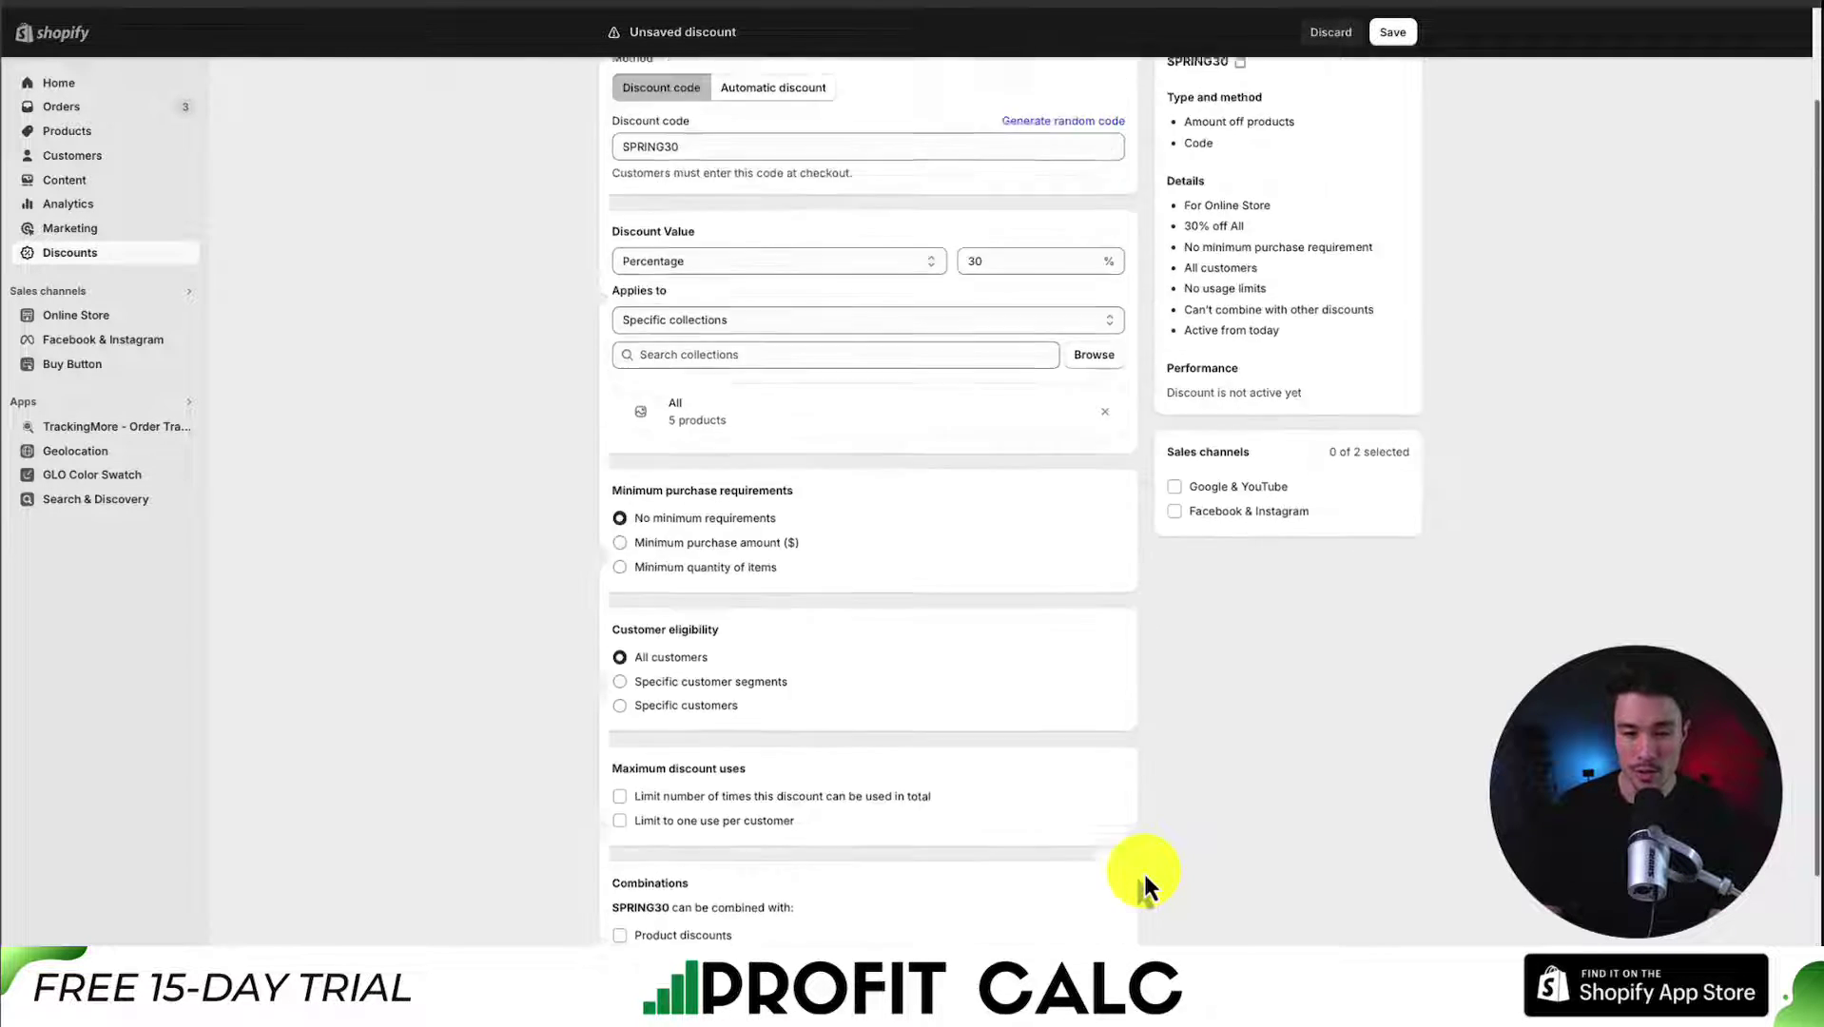
{"action": "left_click", "coordinate": [1392, 33]}
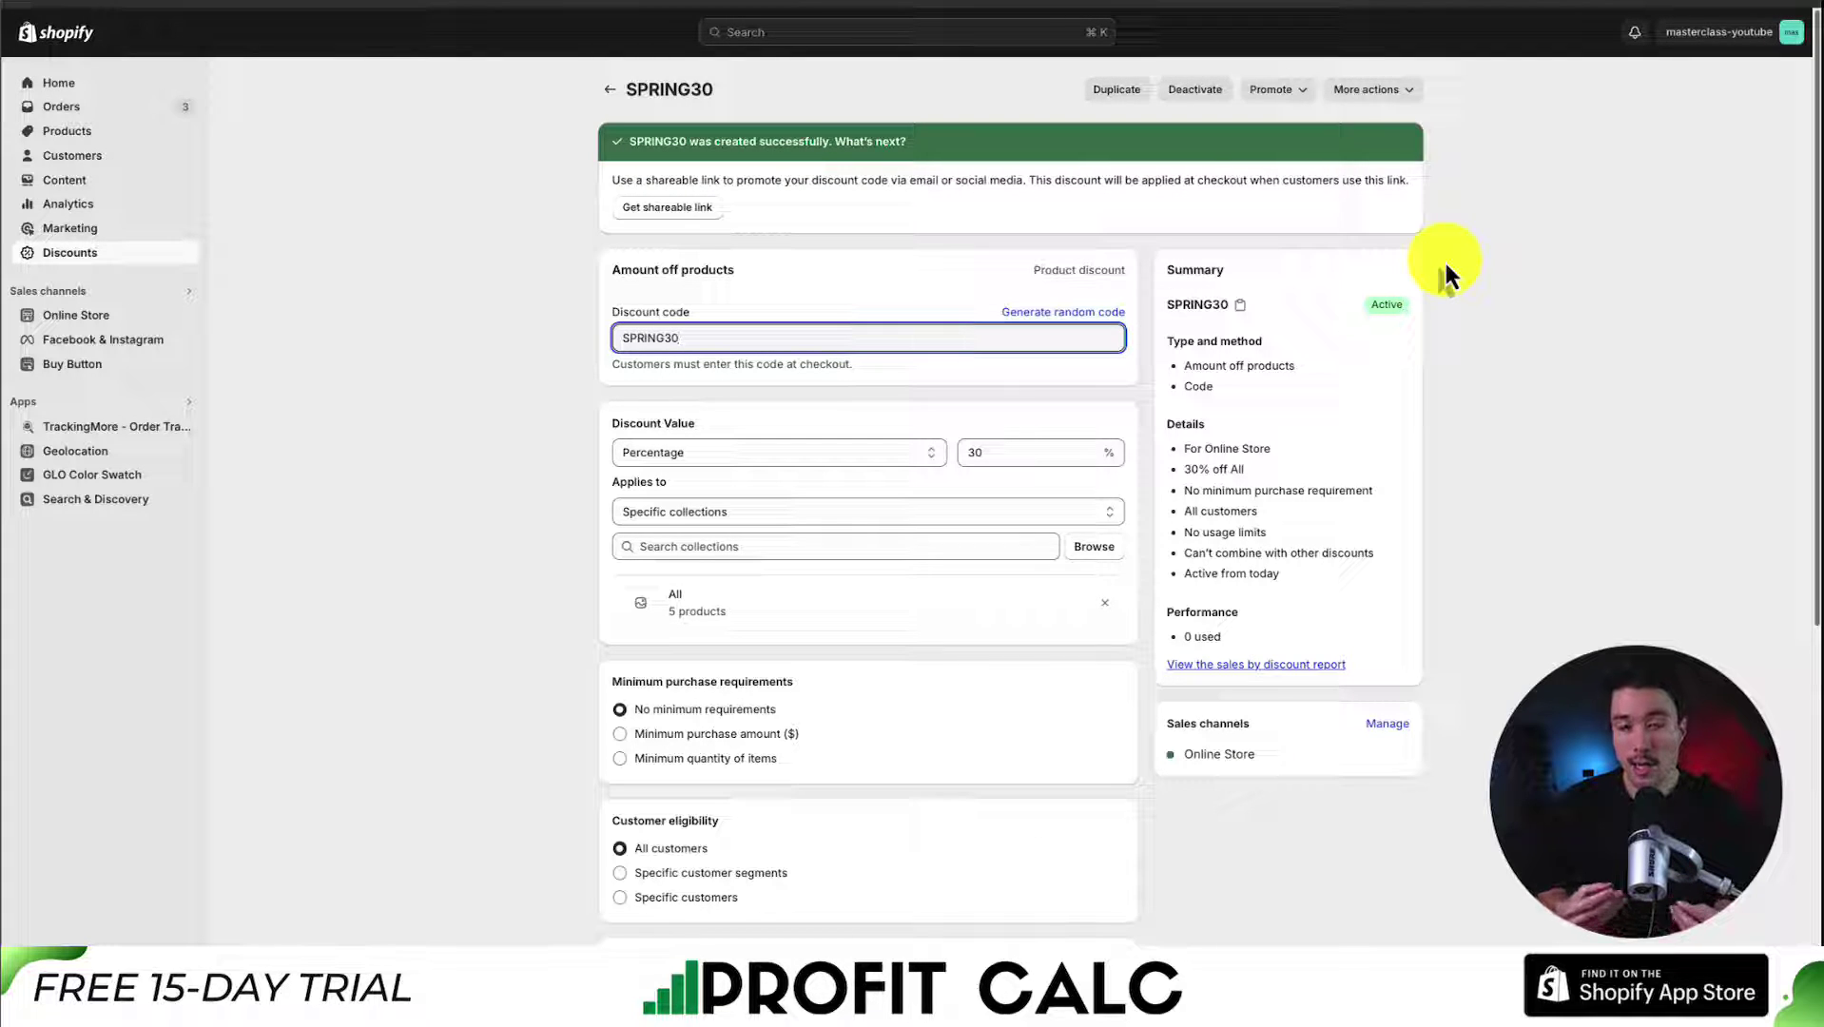
Get a SPRING30 shareable link landing on the Homepage and copy it
{"action": "left_click", "coordinate": [1496, 227]}
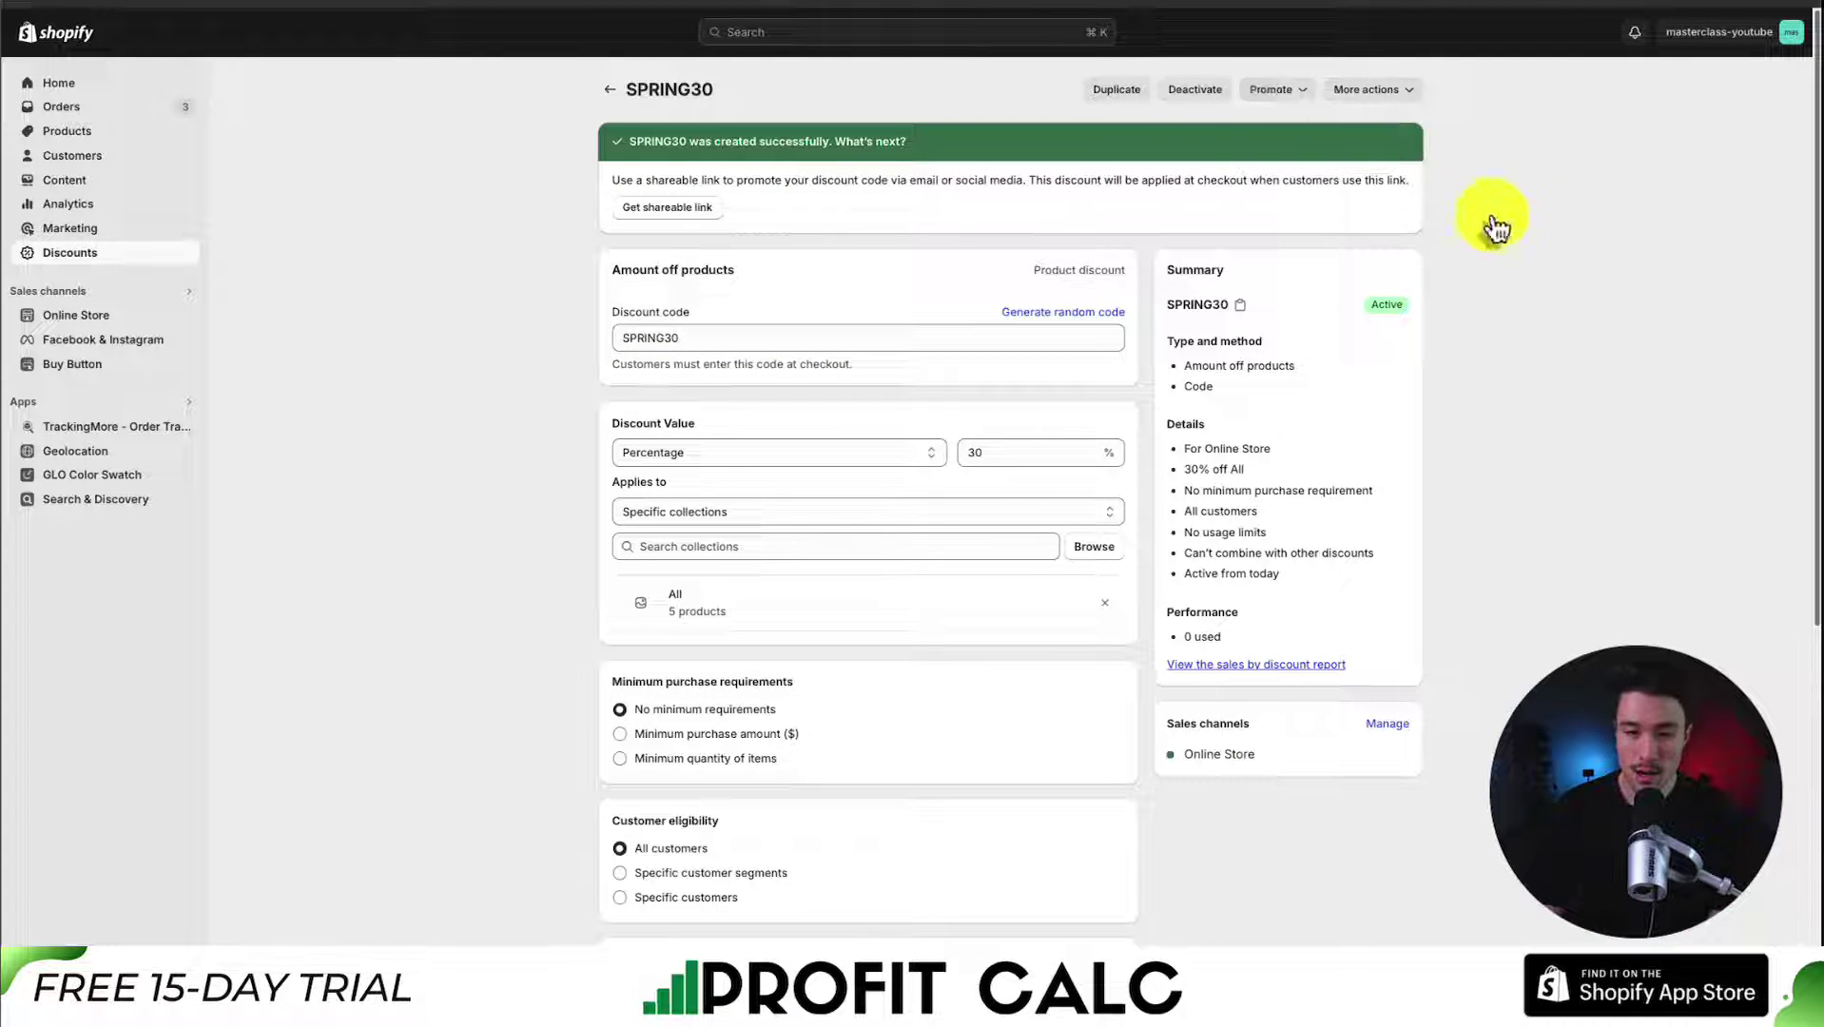
{"action": "left_click", "coordinate": [1275, 92]}
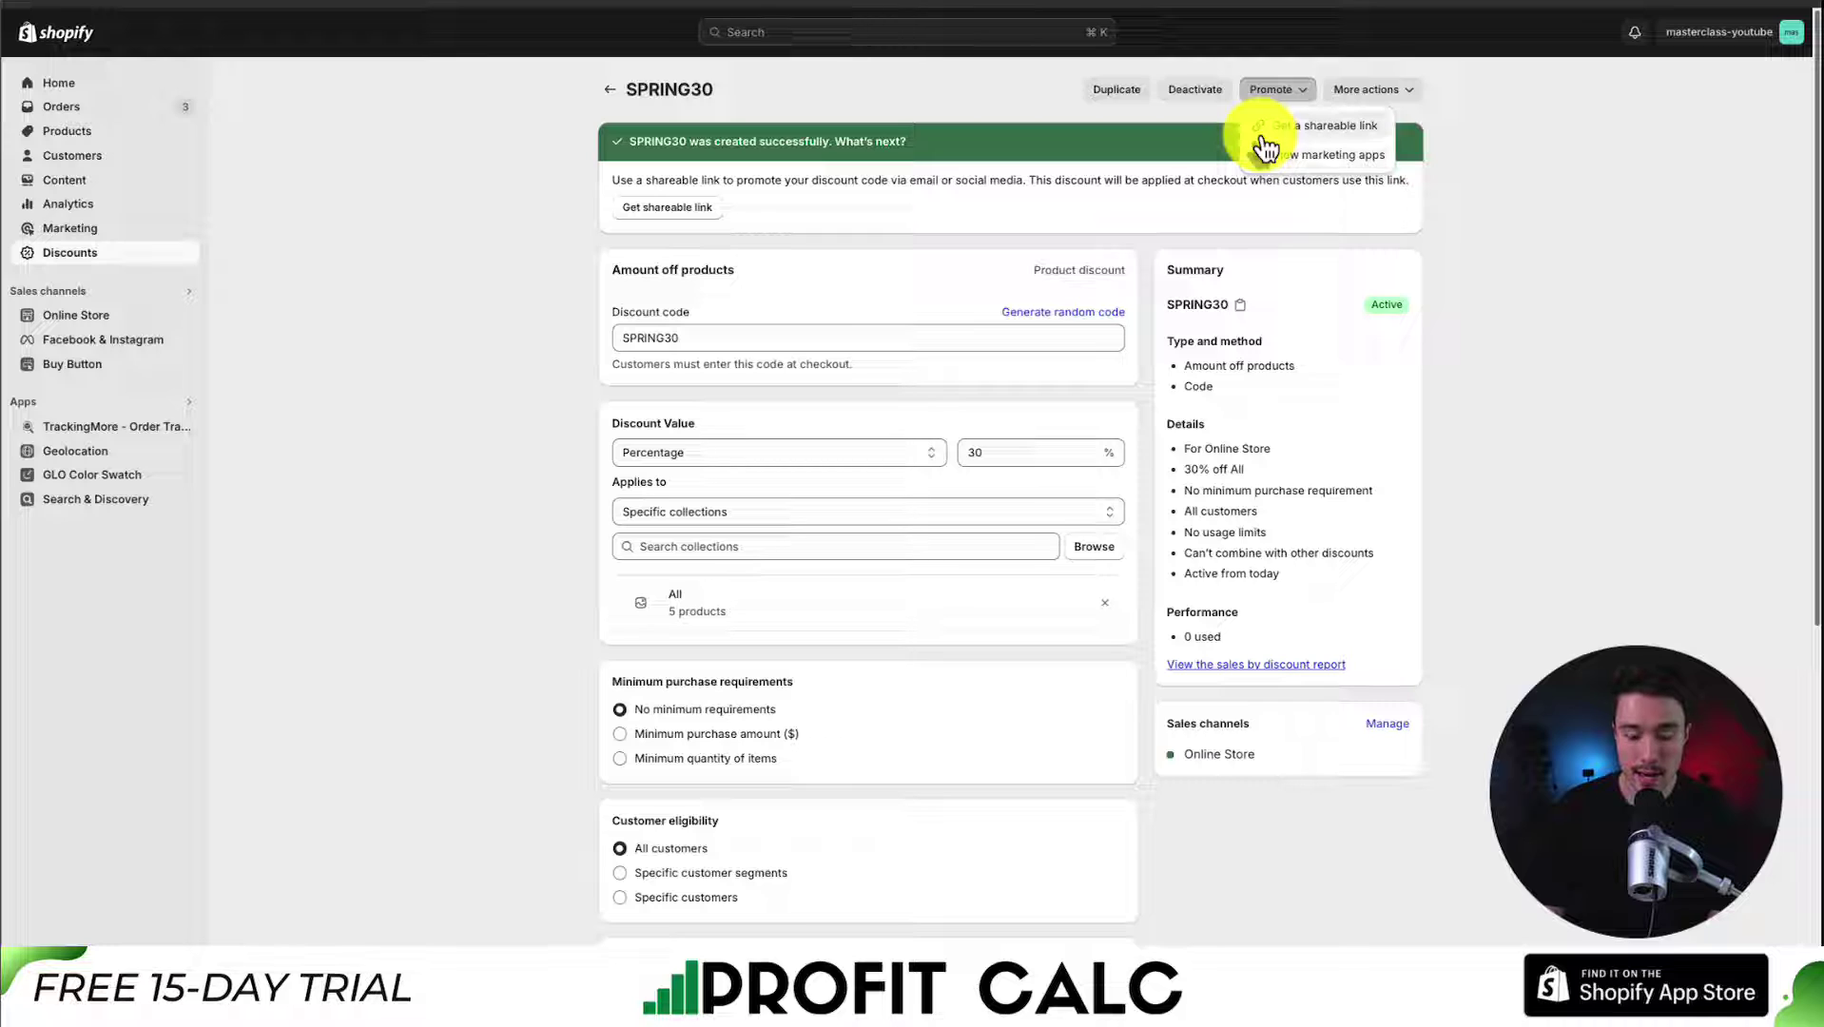
{"action": "left_click", "coordinate": [1327, 141]}
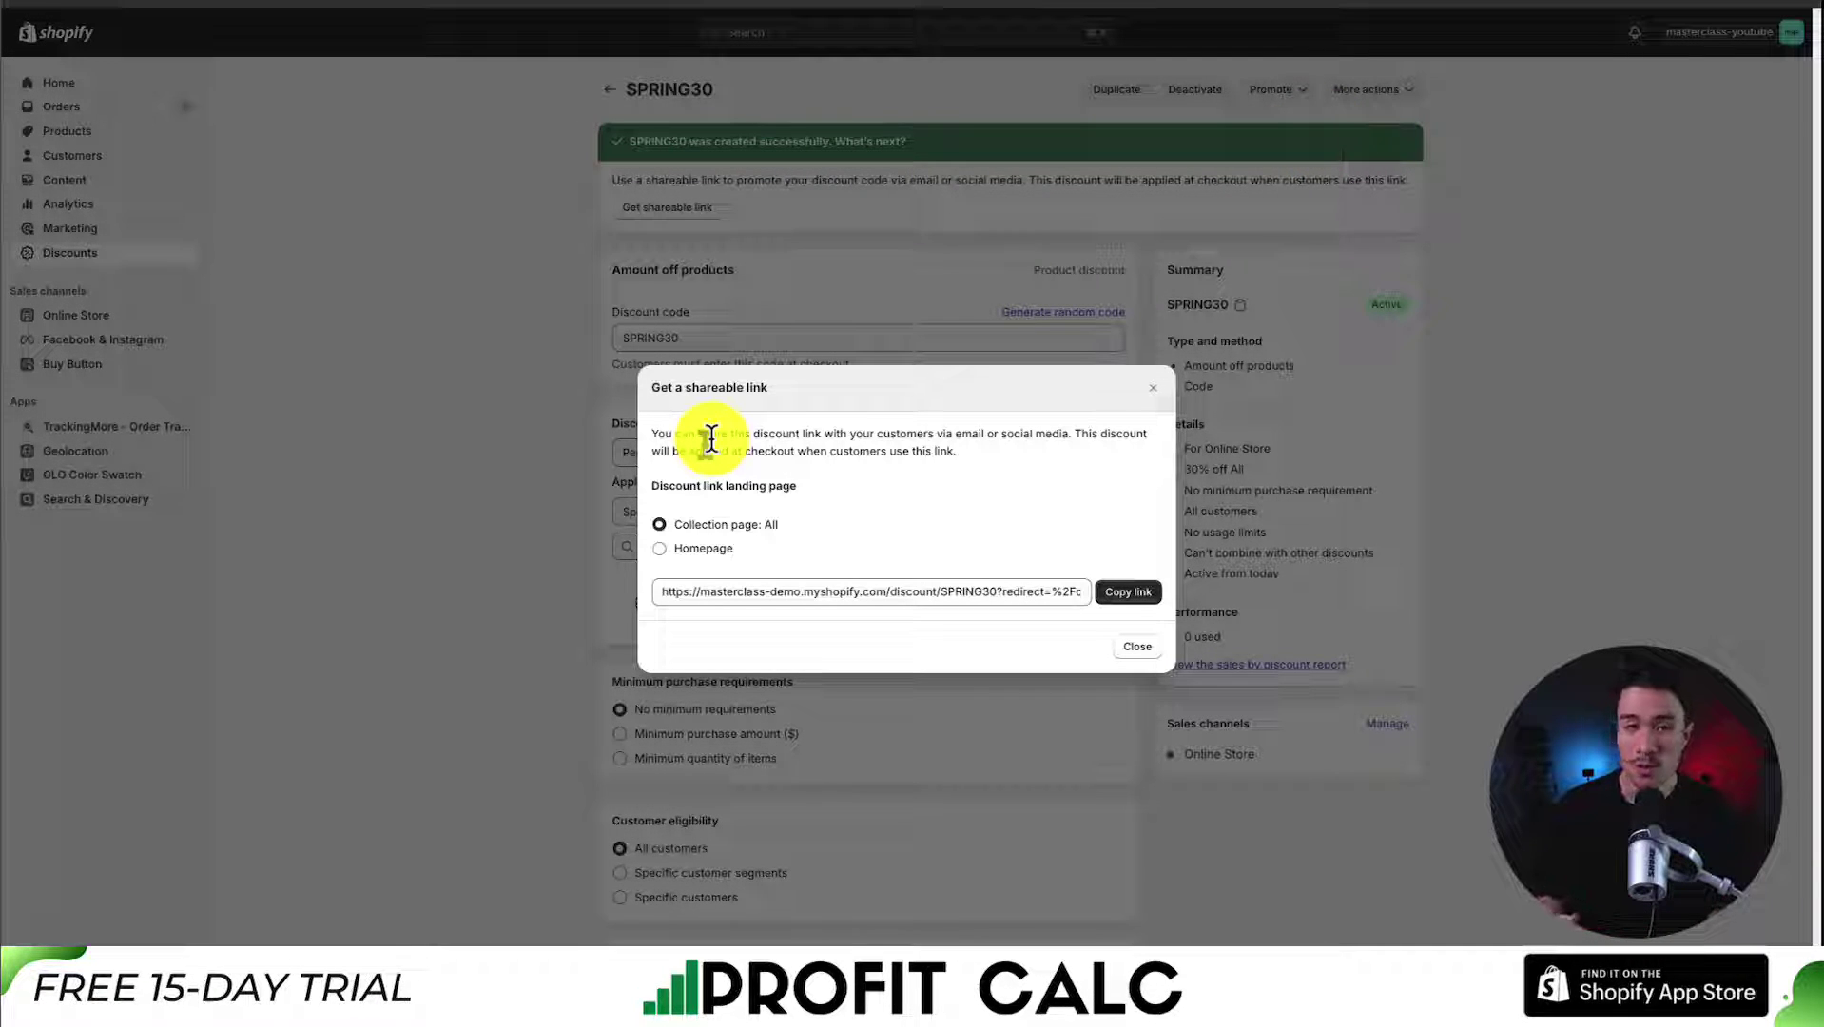
{"action": "left_click", "coordinate": [659, 549]}
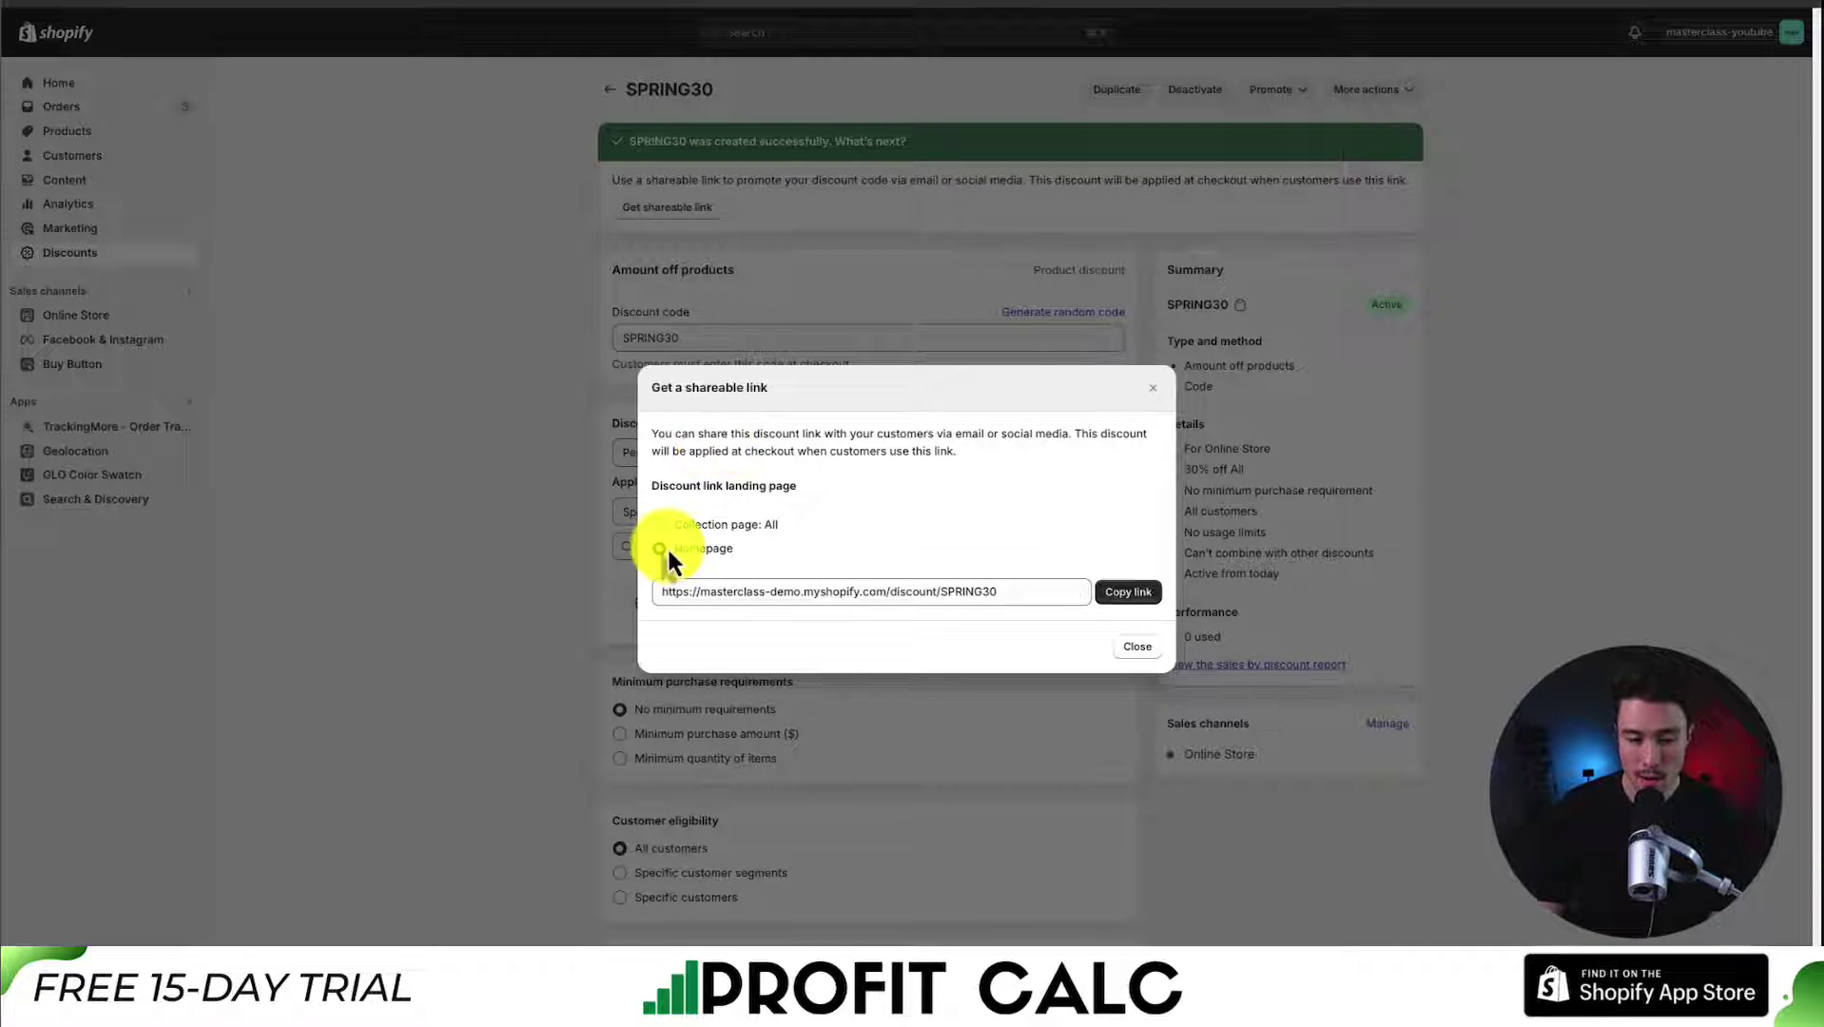
{"action": "left_click", "coordinate": [661, 526]}
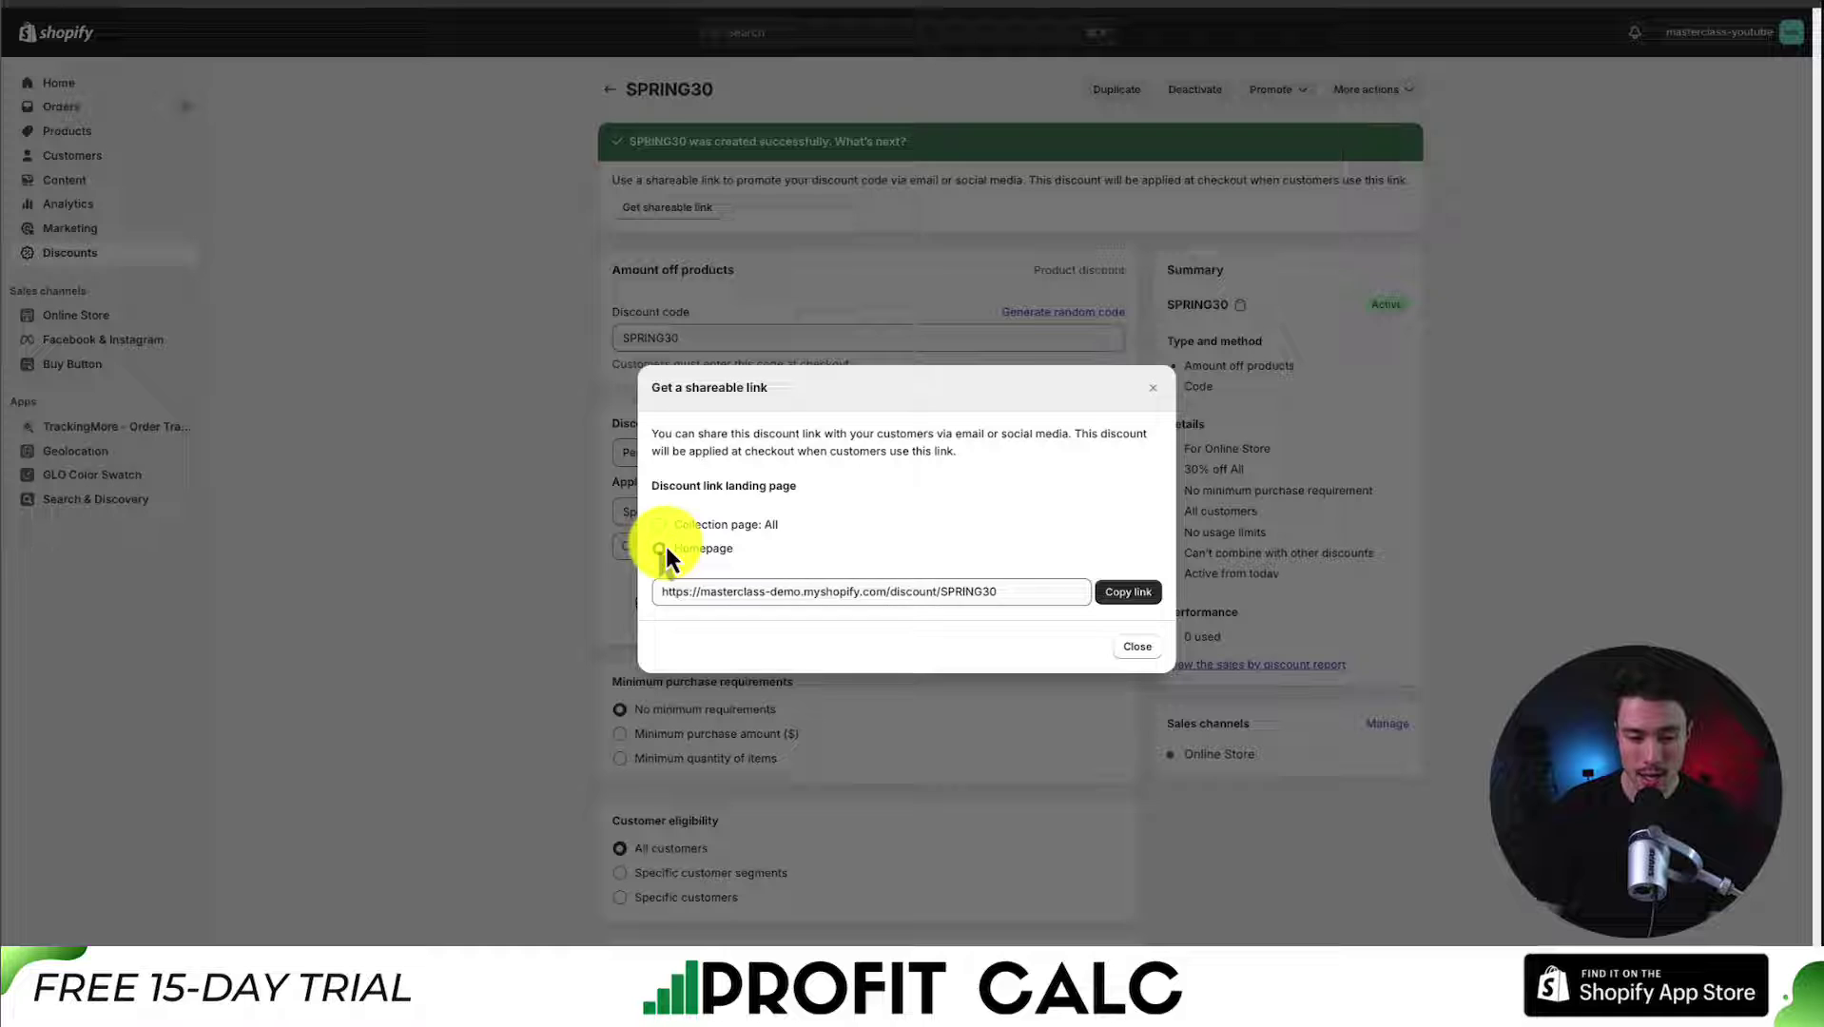
{"action": "left_click", "coordinate": [661, 546]}
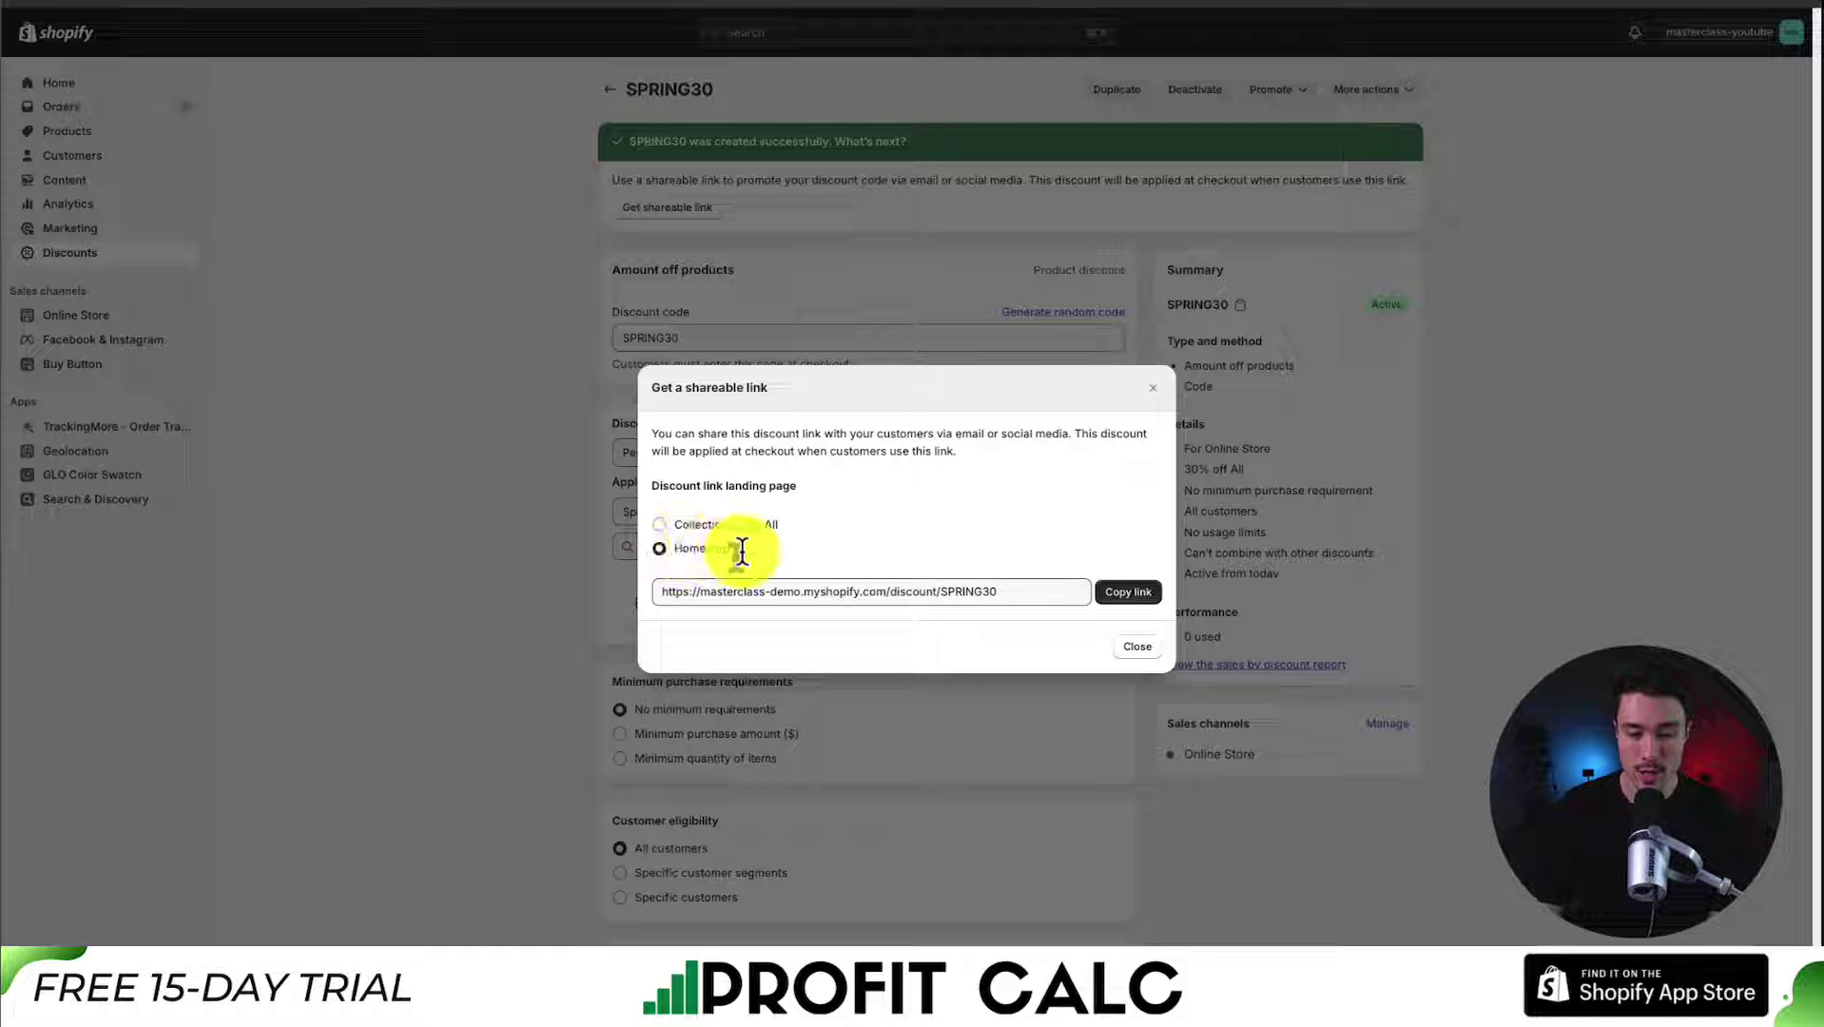
{"action": "left_click", "coordinate": [1115, 600]}
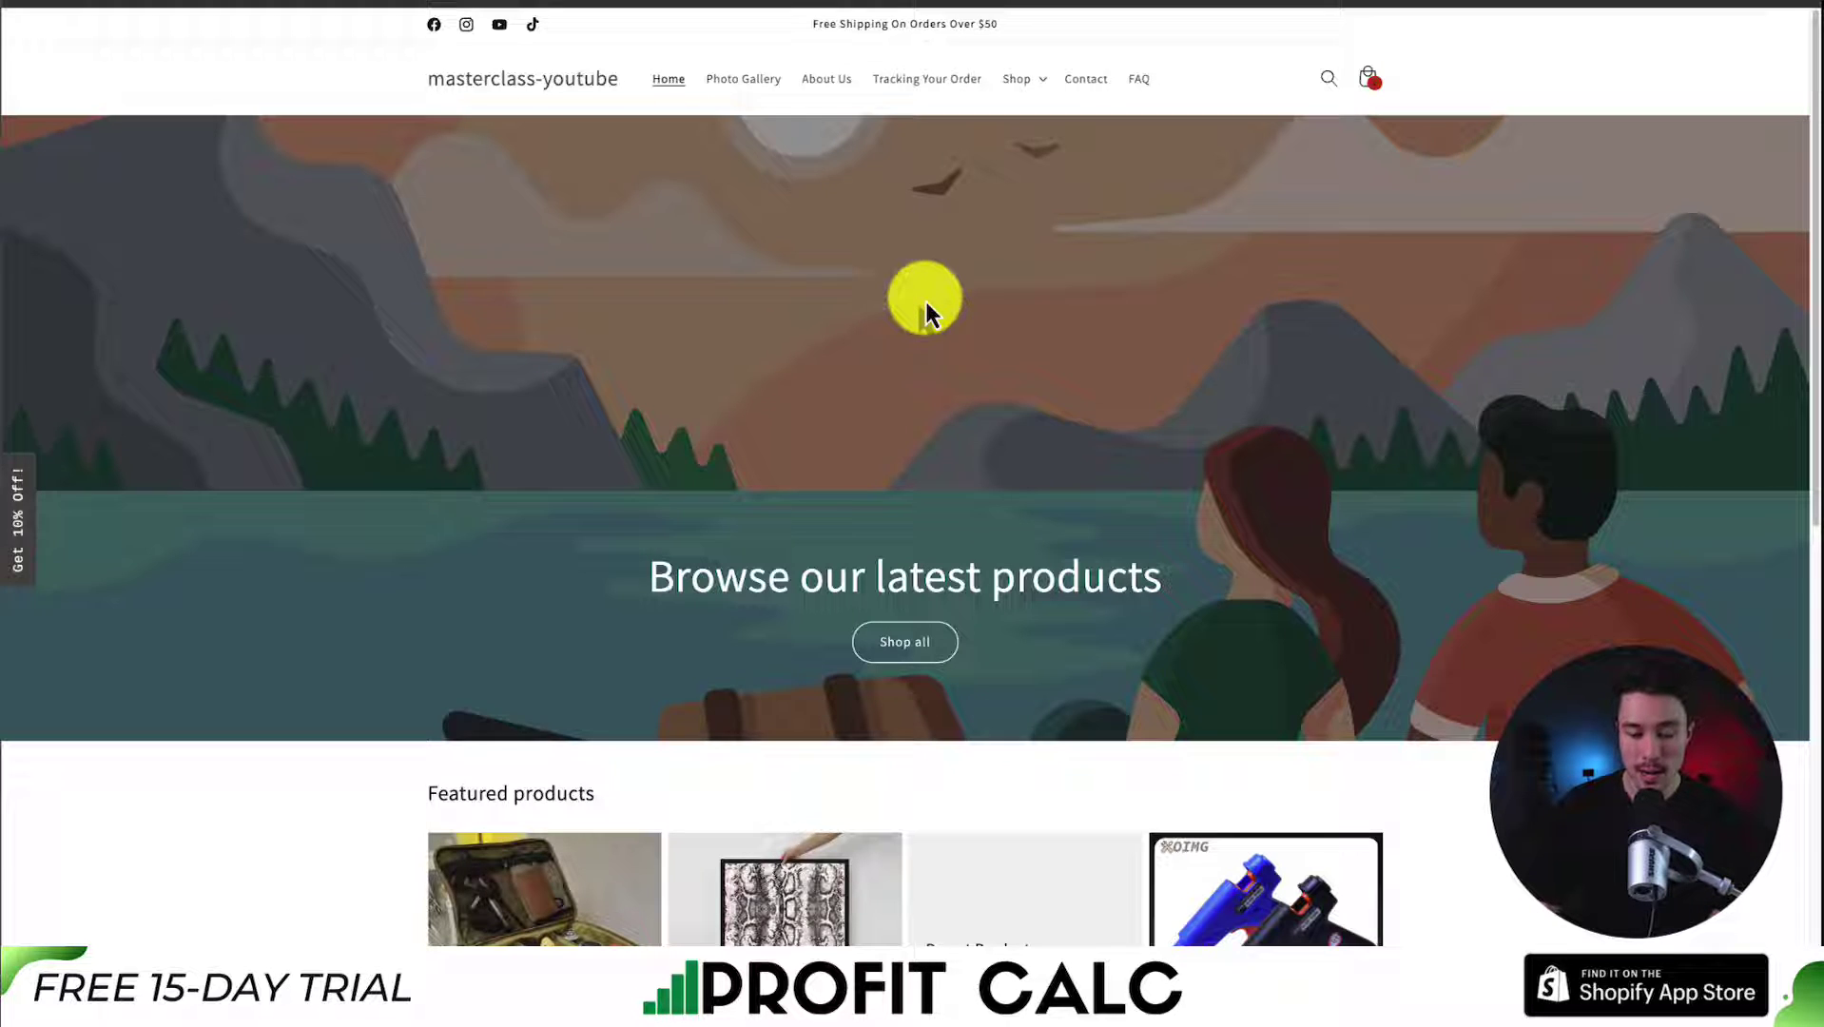
Add another OIMG glue gun to the cart and view the cart with SPRING30 prices
{"action": "scroll", "coordinate": [928, 306], "scroll_direction": "down", "scroll_amount": 6}
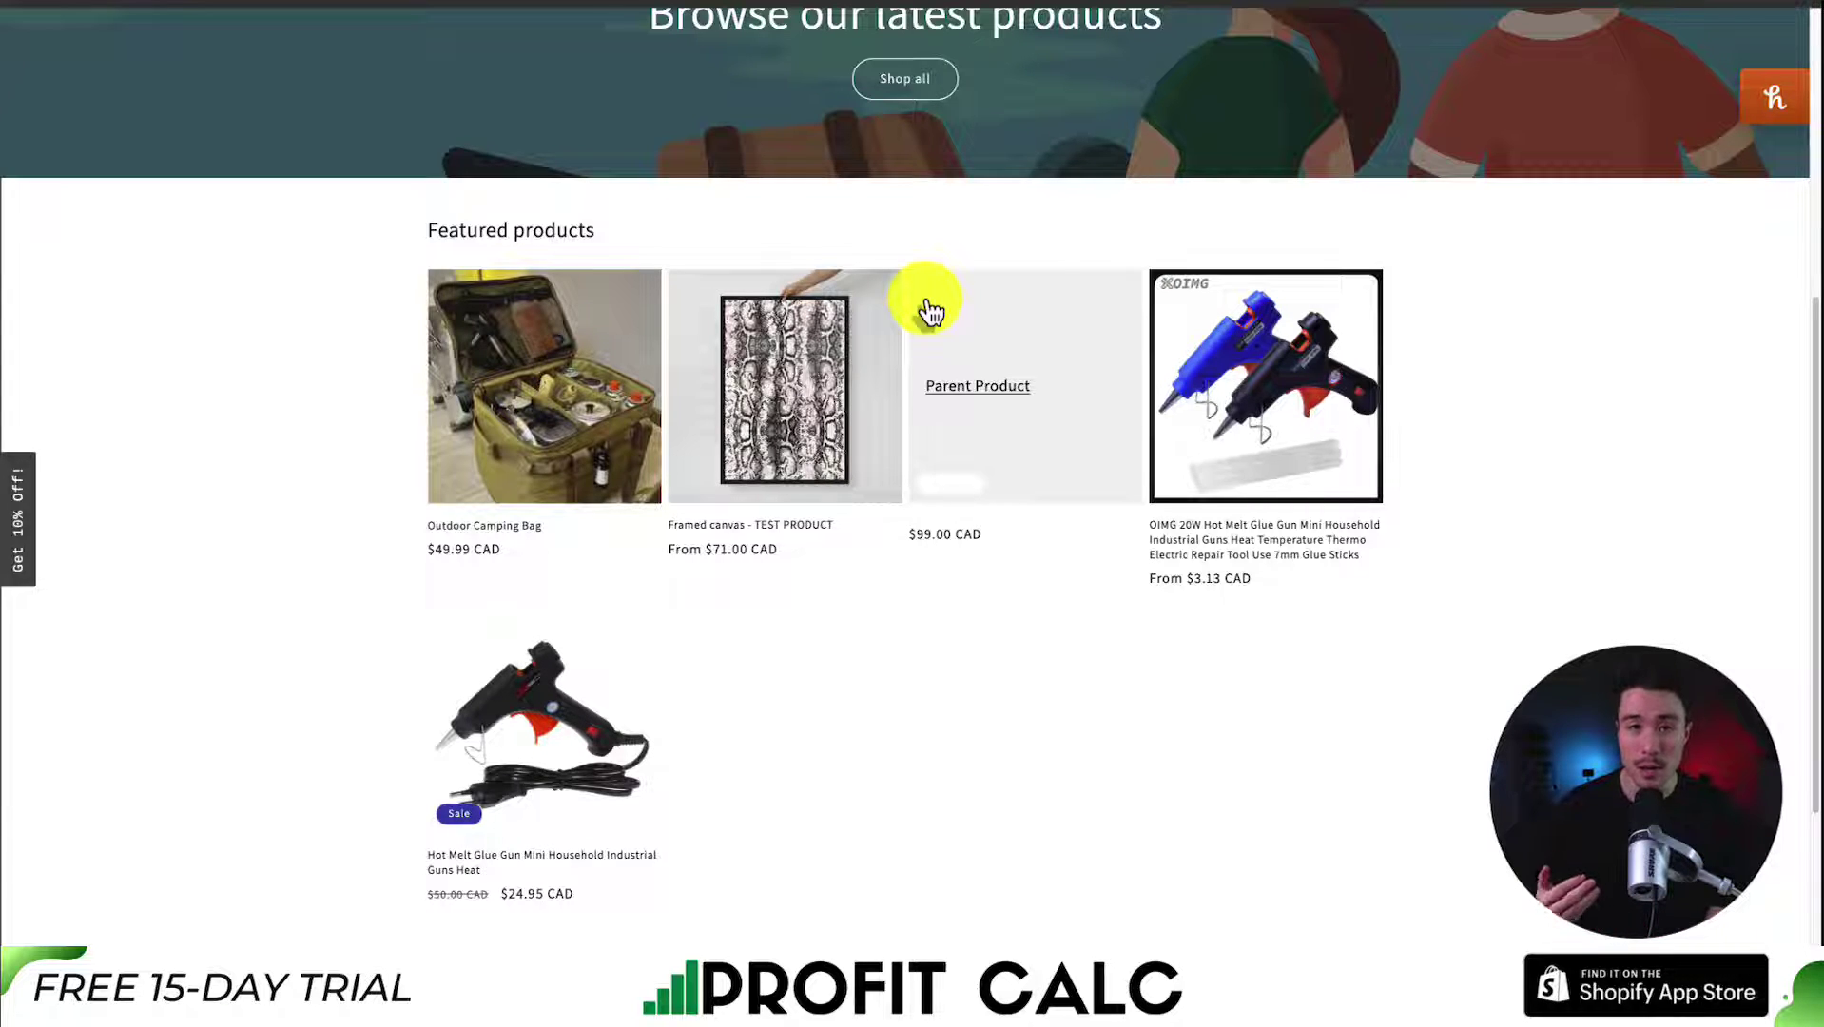
{"action": "scroll", "coordinate": [1018, 399], "scroll_direction": "up", "scroll_amount": 1}
{"action": "left_click", "coordinate": [1262, 601]}
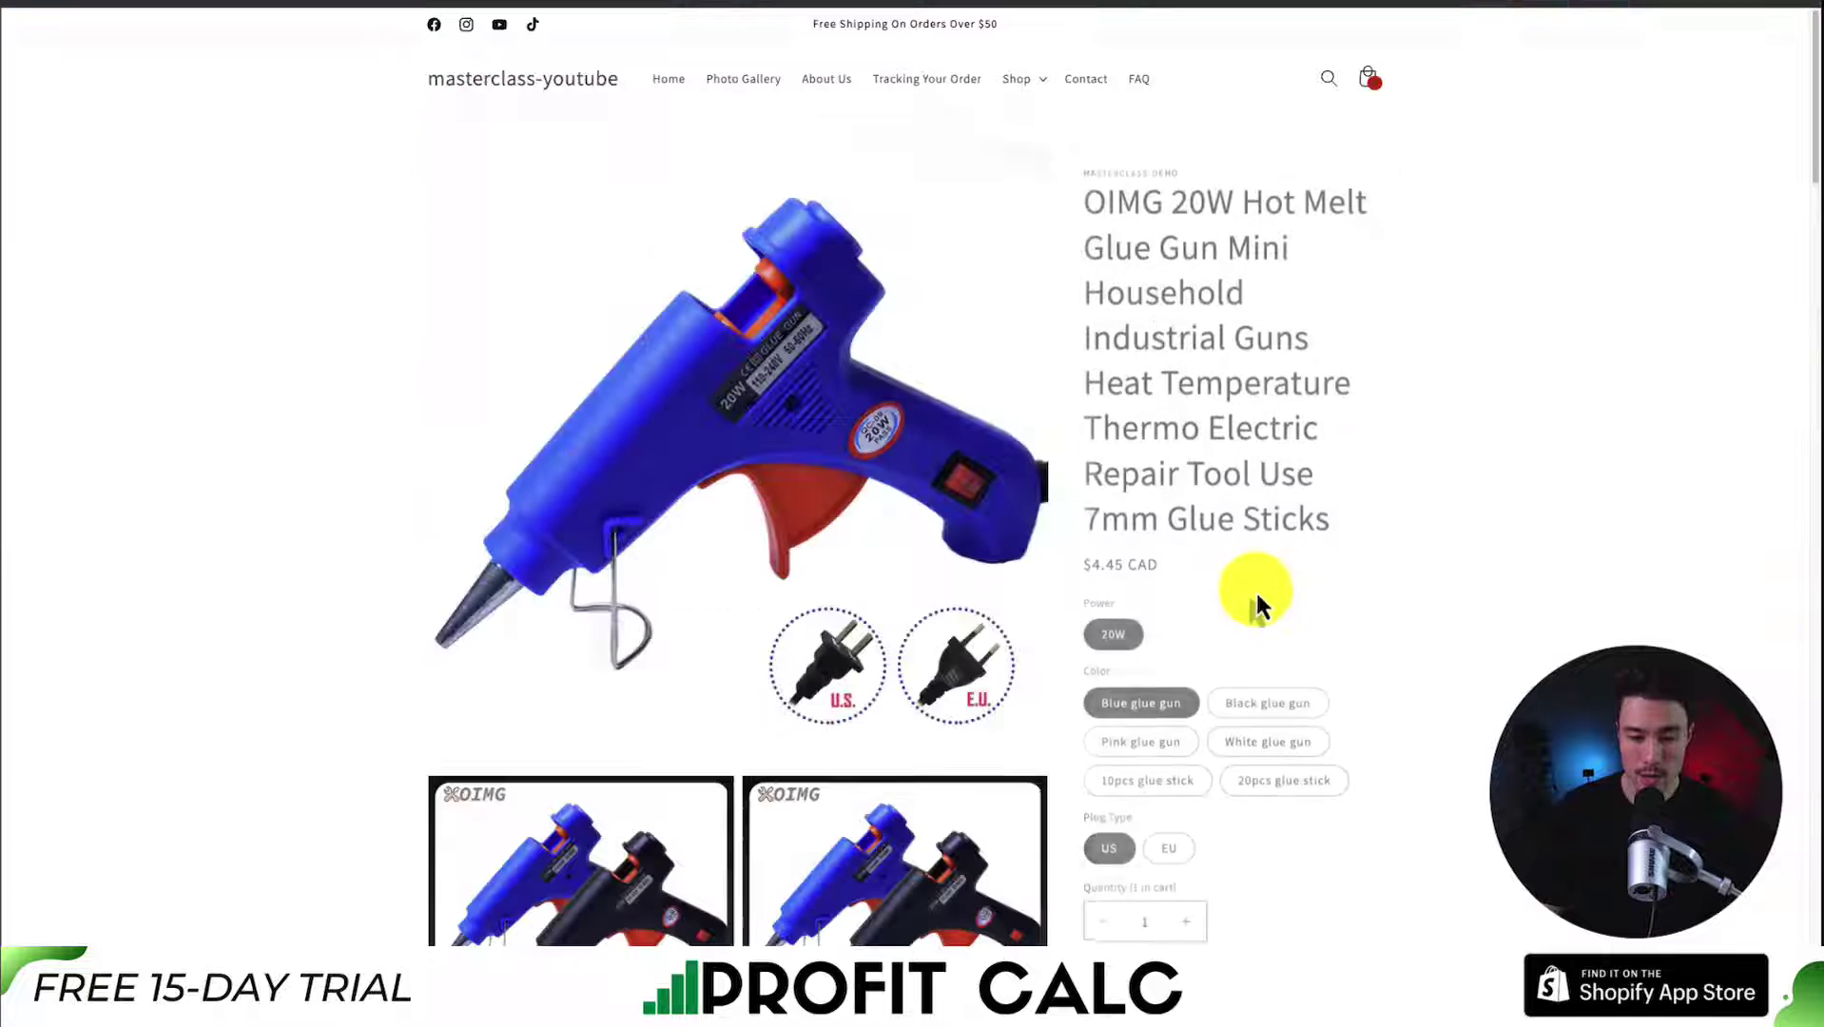
{"action": "scroll", "coordinate": [1241, 725], "scroll_direction": "down", "scroll_amount": 2}
{"action": "left_click", "coordinate": [1222, 814]}
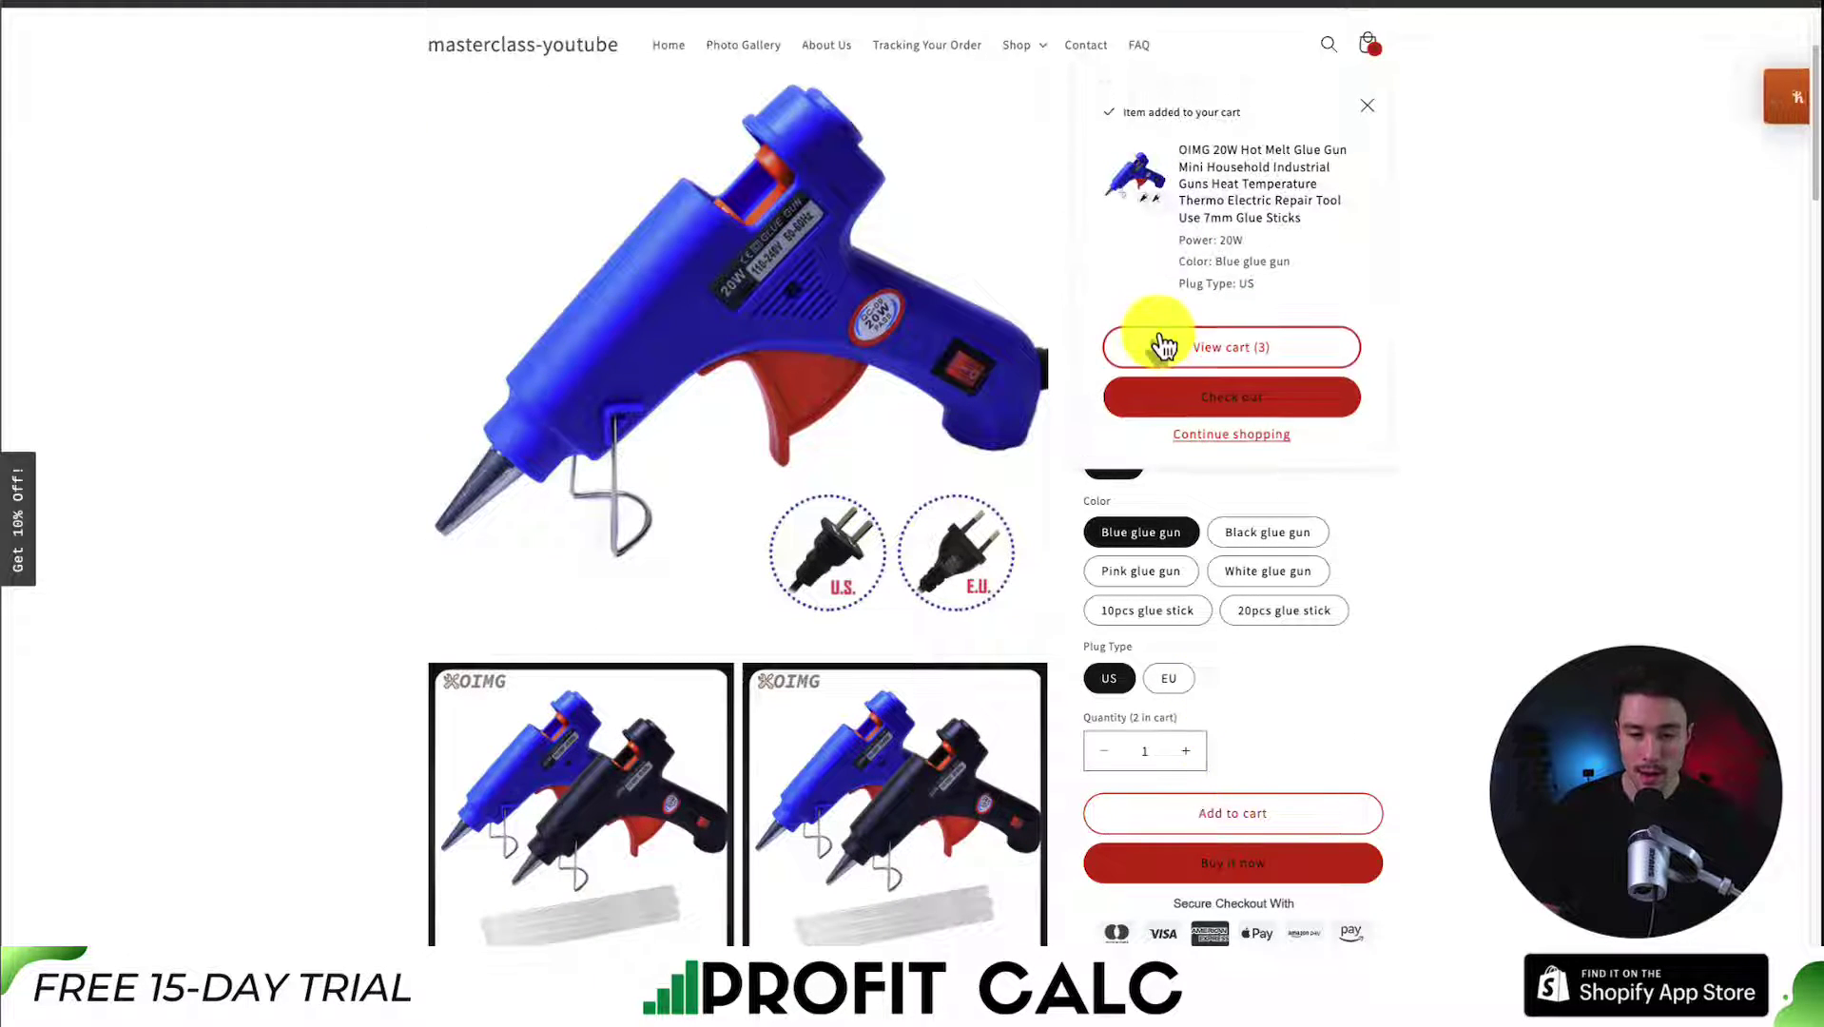
{"action": "left_click", "coordinate": [1216, 348]}
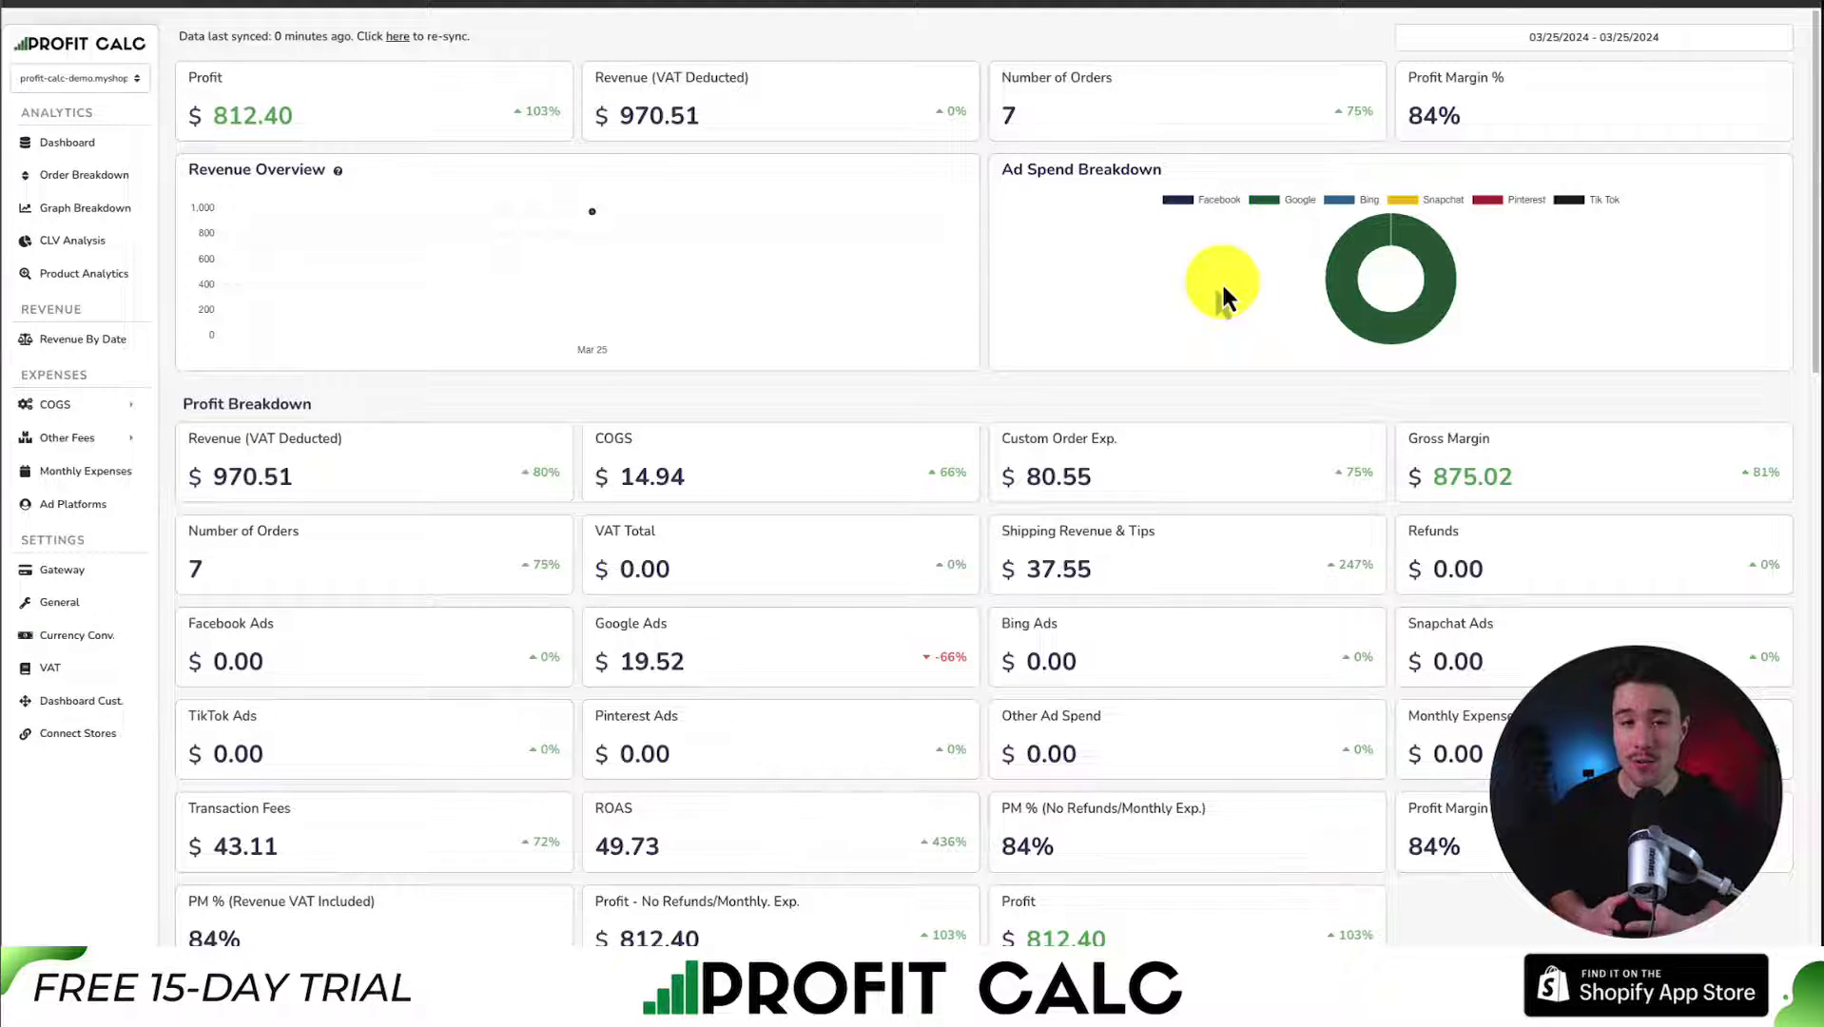
Switch the Profit Calc dashboard to Last 7 Days (03/19–03/25/2024) and review the figures
{"action": "left_click", "coordinate": [1608, 36]}
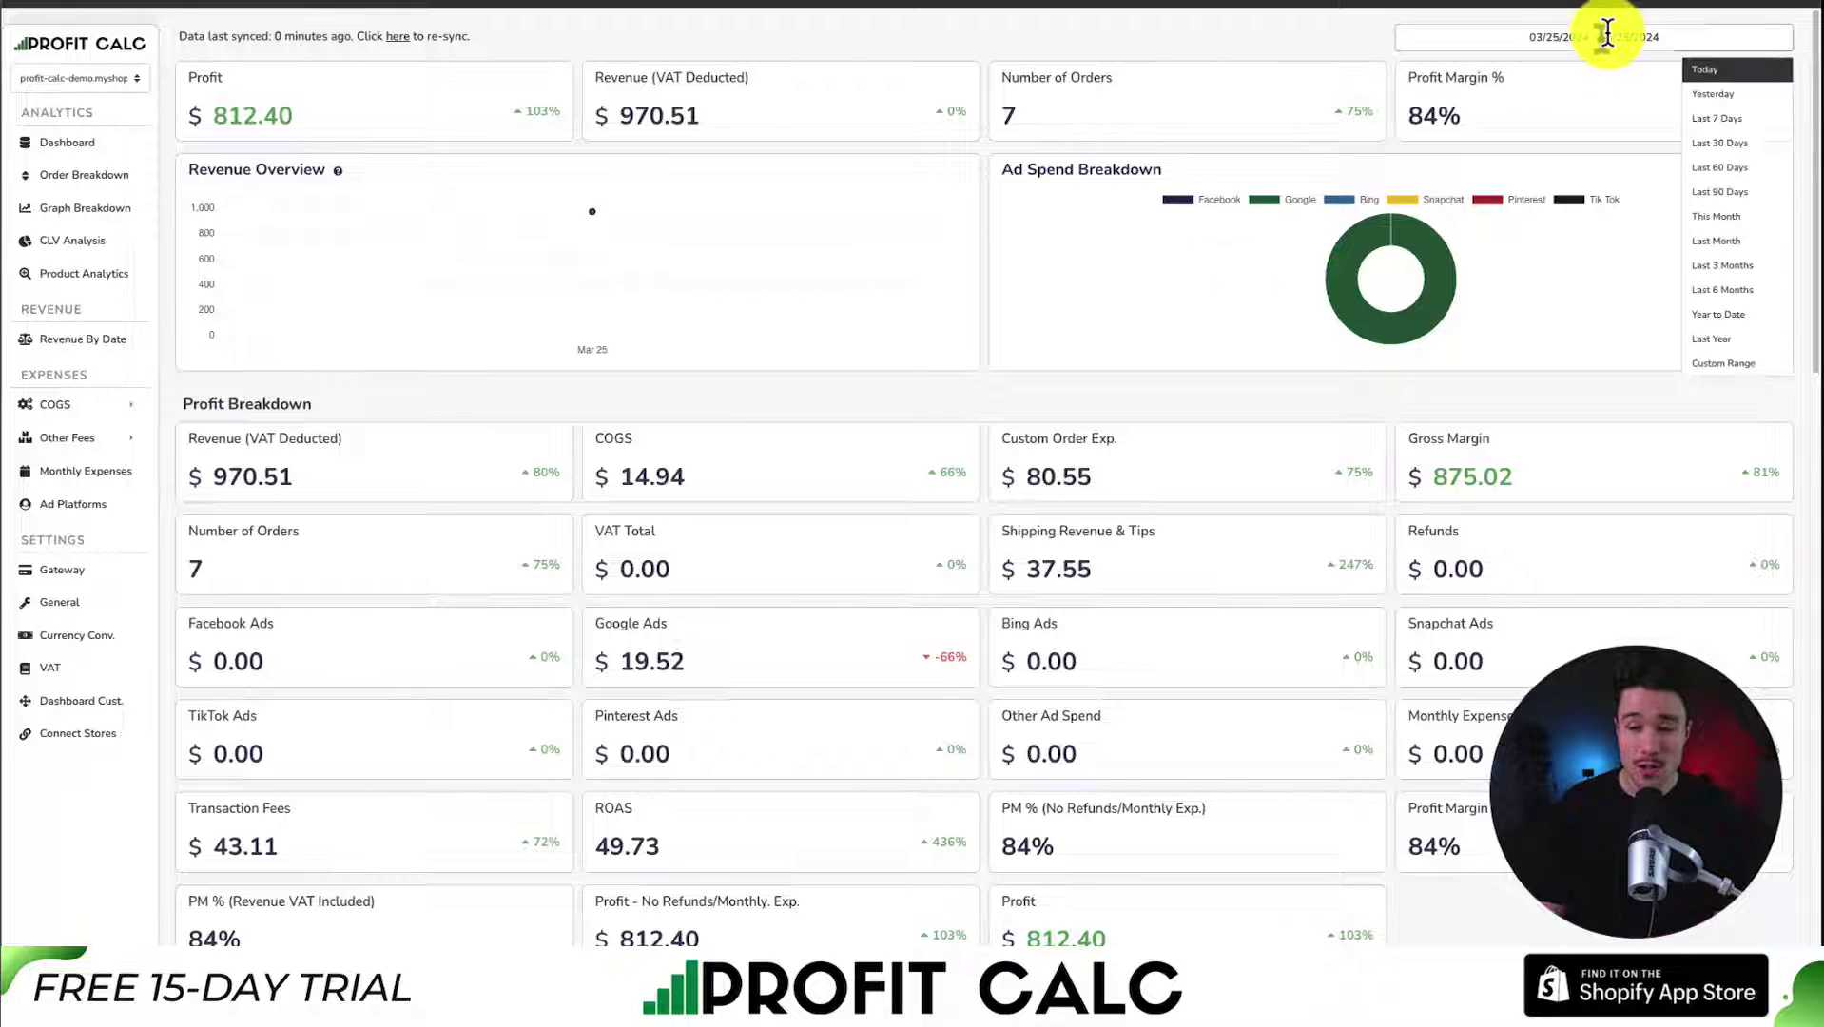
{"action": "left_click", "coordinate": [1709, 109]}
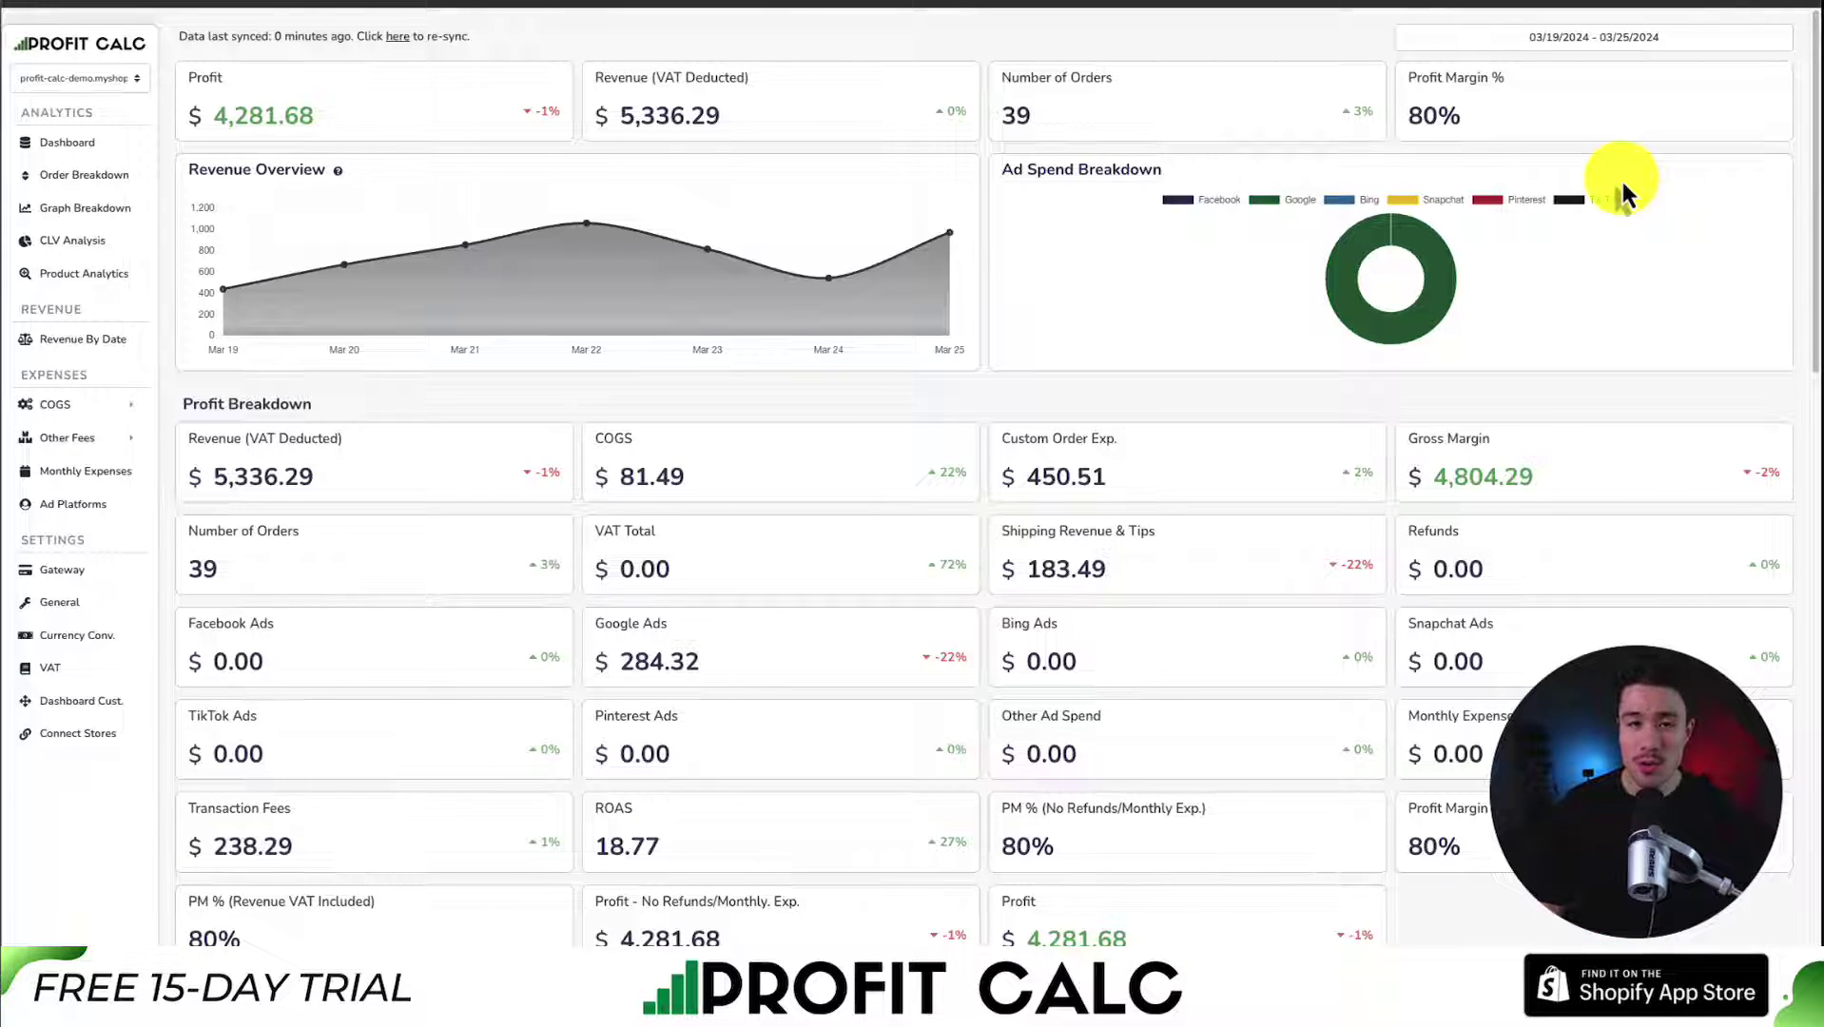
{"action": "scroll", "coordinate": [1622, 186], "scroll_direction": "down", "scroll_amount": 1}
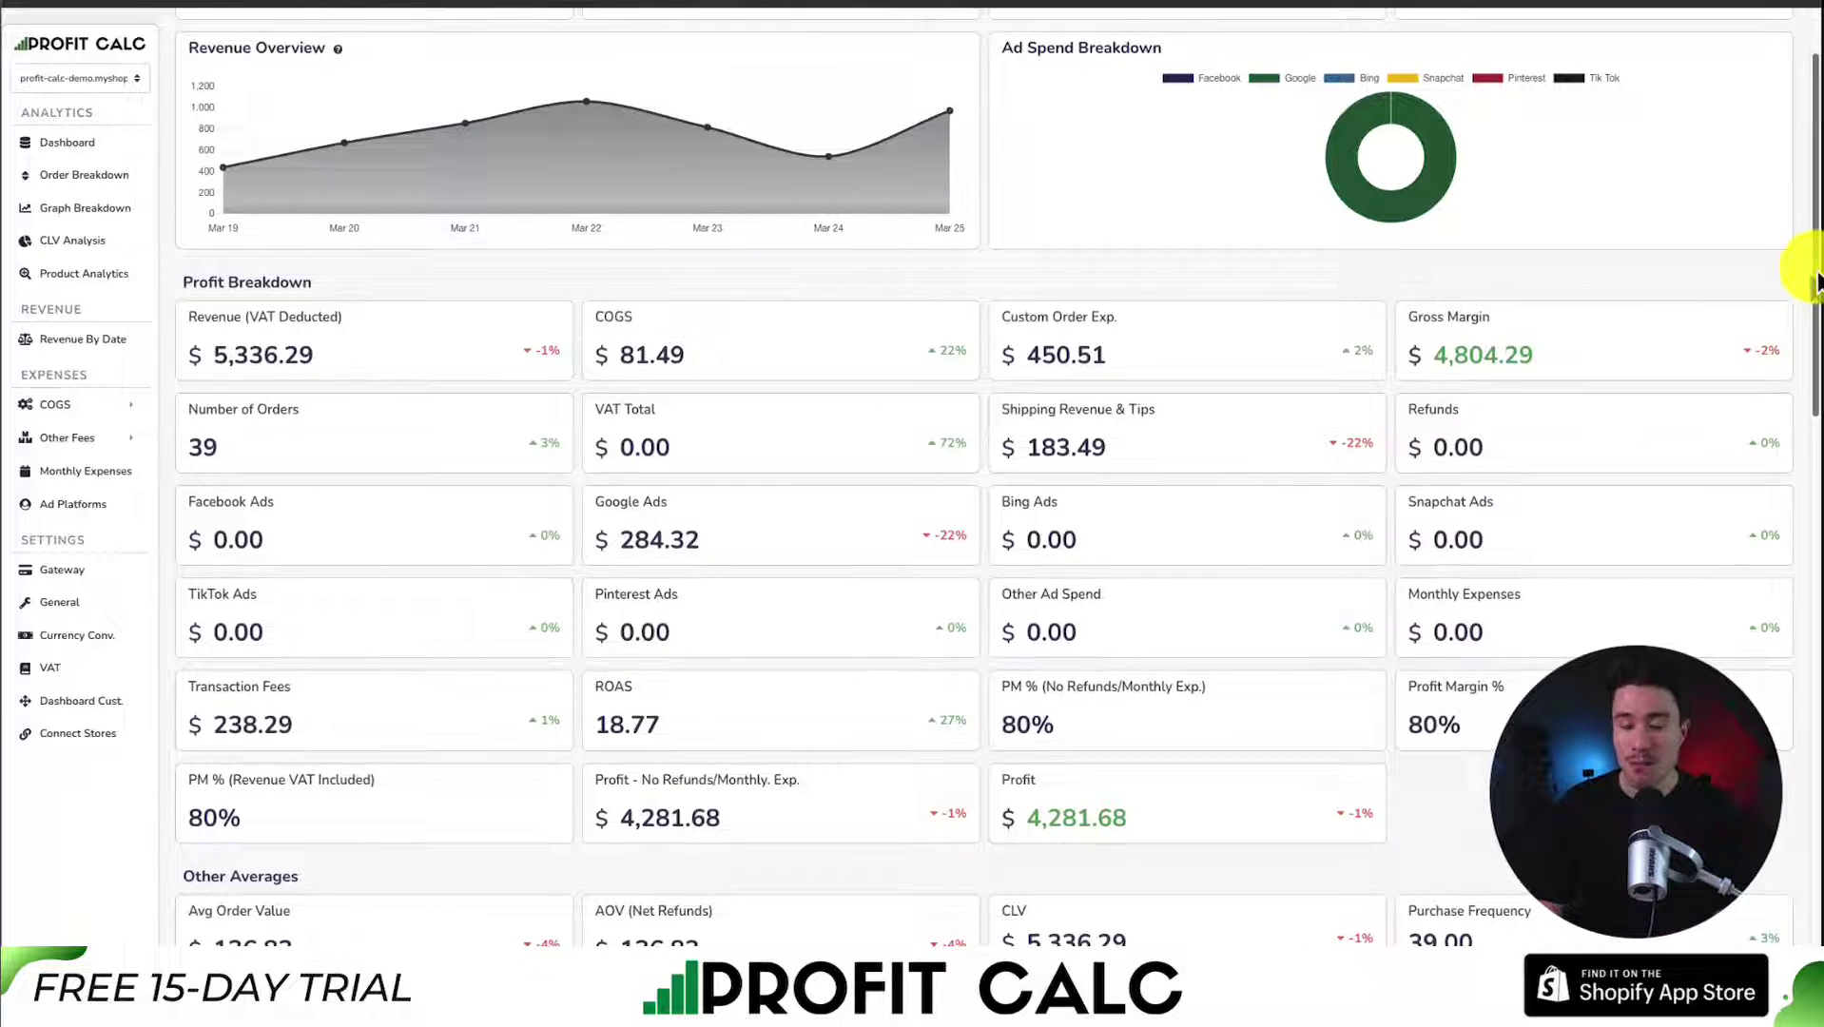
{"action": "scroll", "coordinate": [1808, 276], "scroll_direction": "down", "scroll_amount": 1}
{"action": "left_click_drag", "start_coordinate": [1817, 302], "coordinate": [1818, 218]}
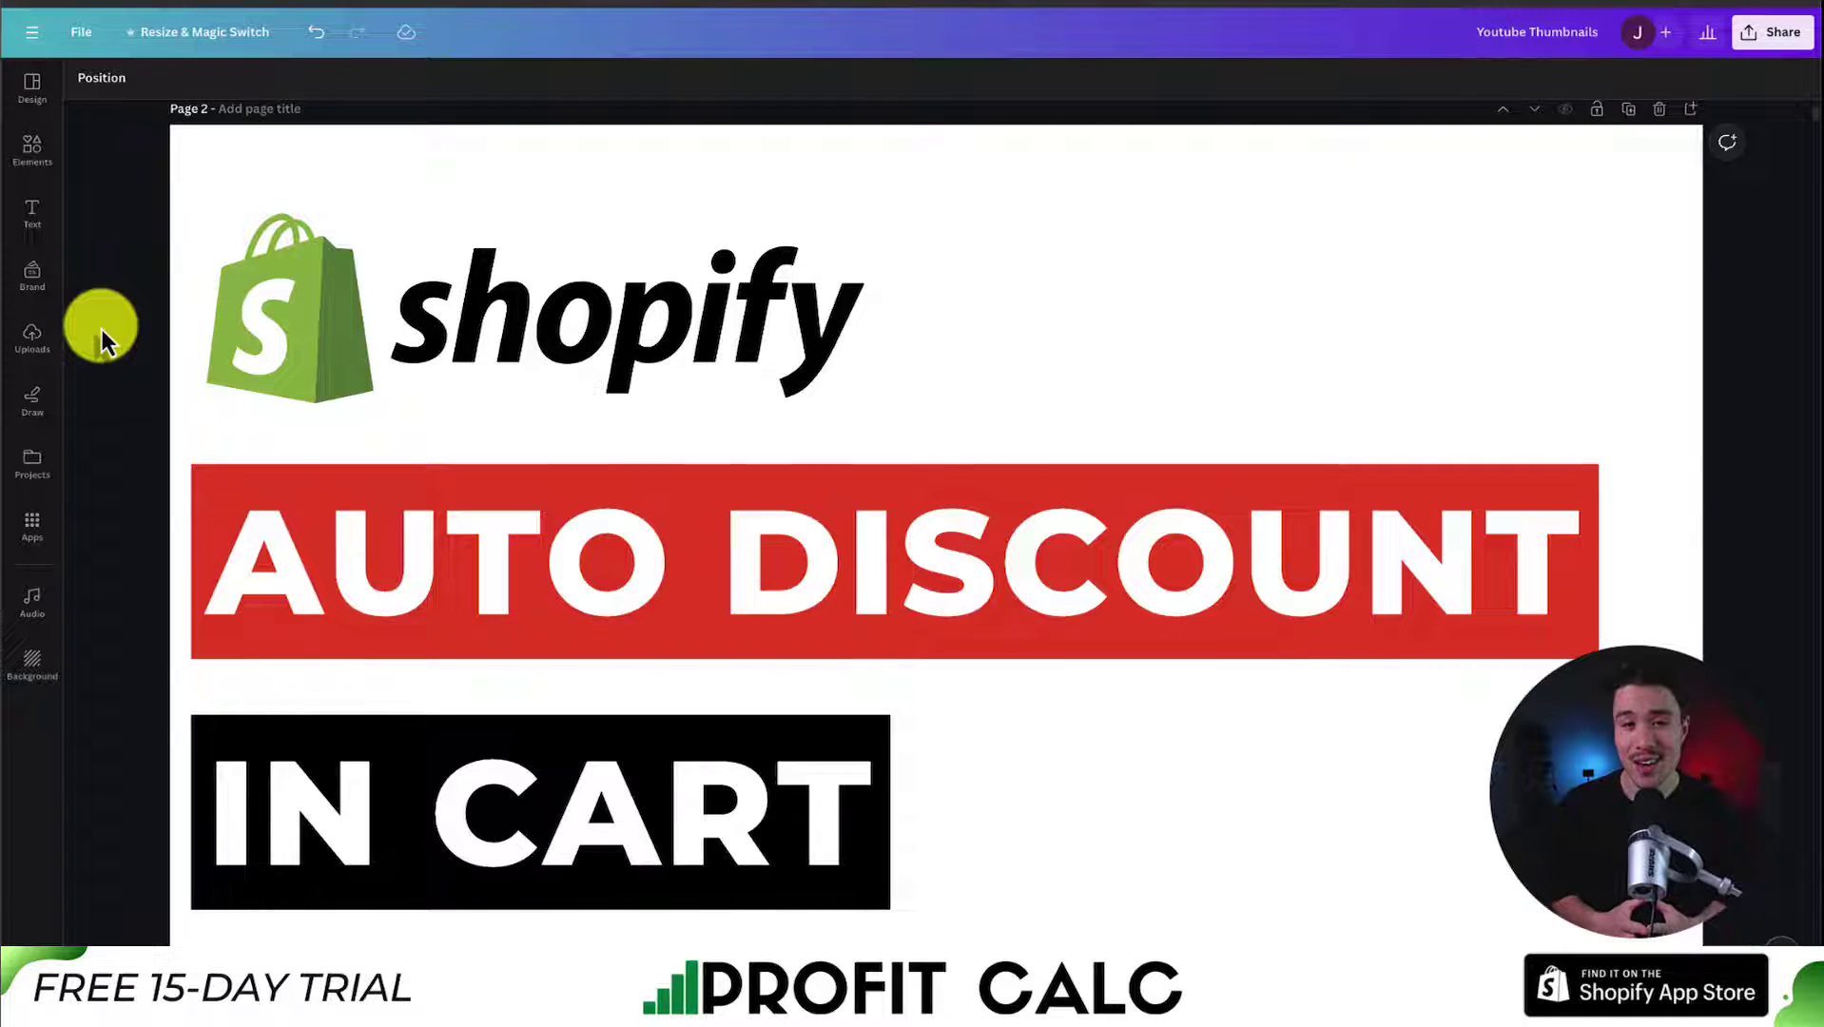
{"action": "left_click", "coordinate": [101, 329]}
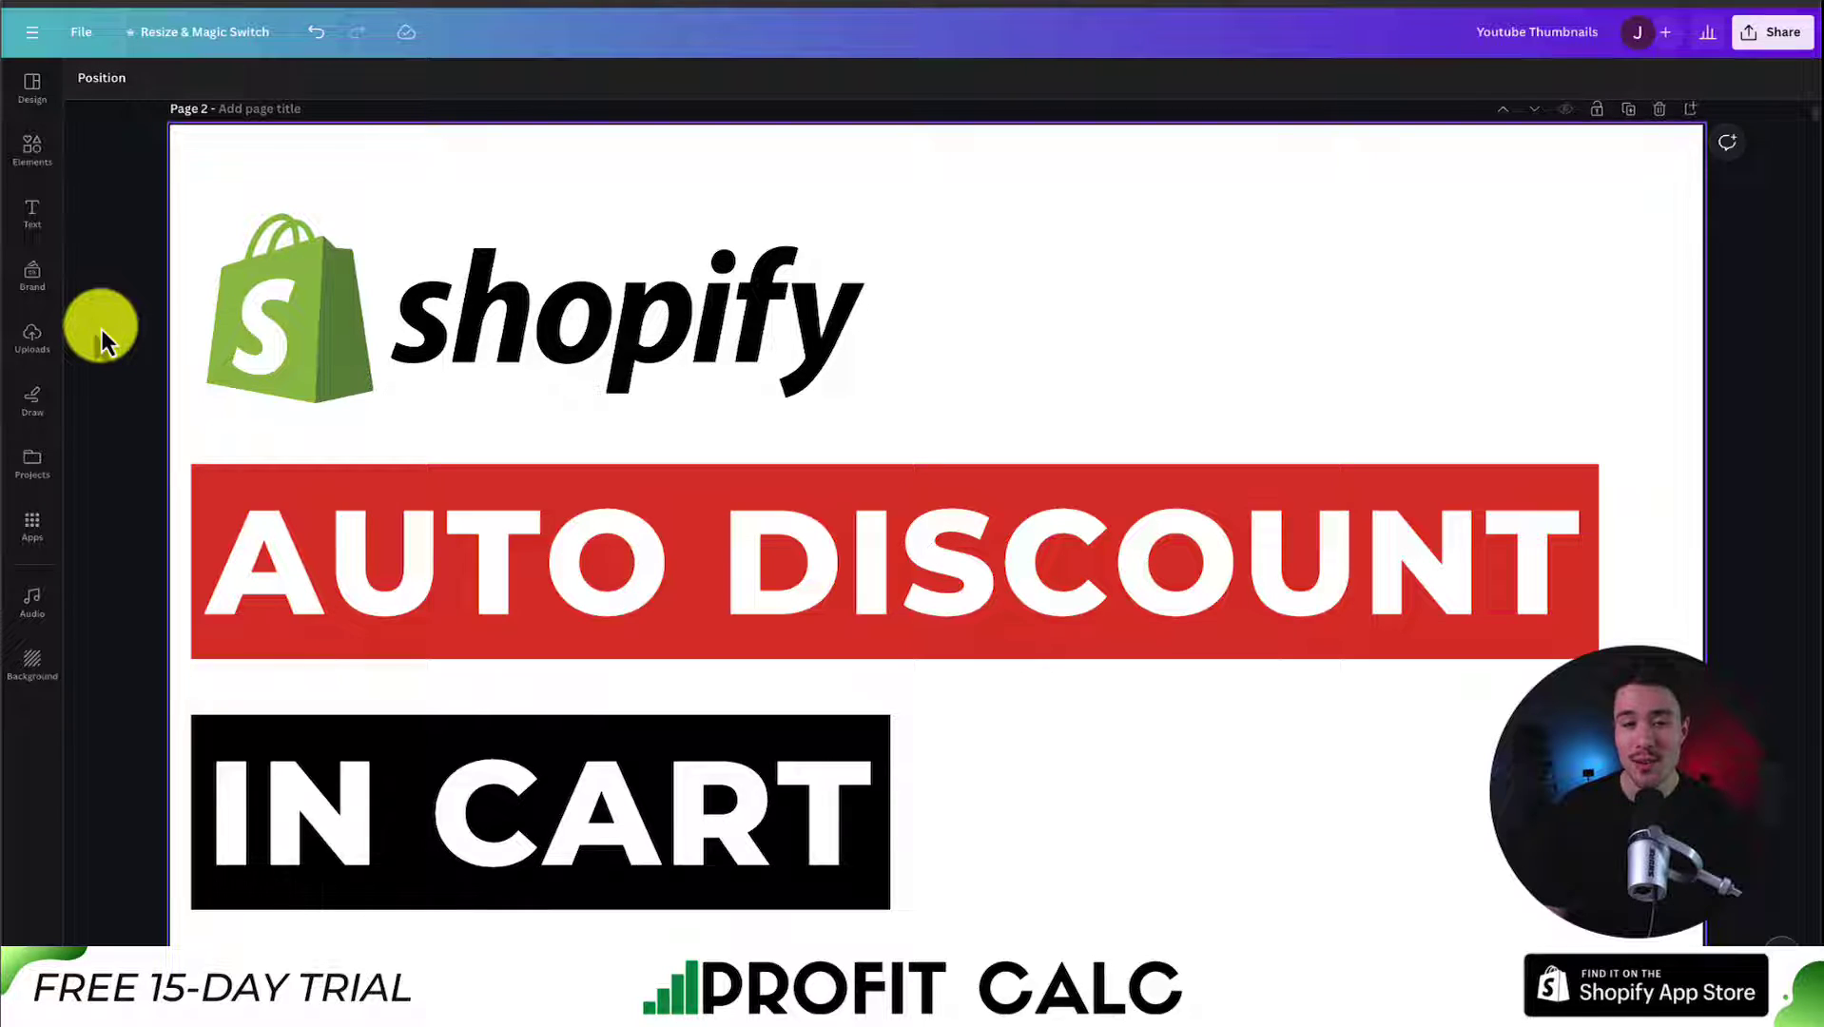
{"action": "left_click", "coordinate": [101, 329]}
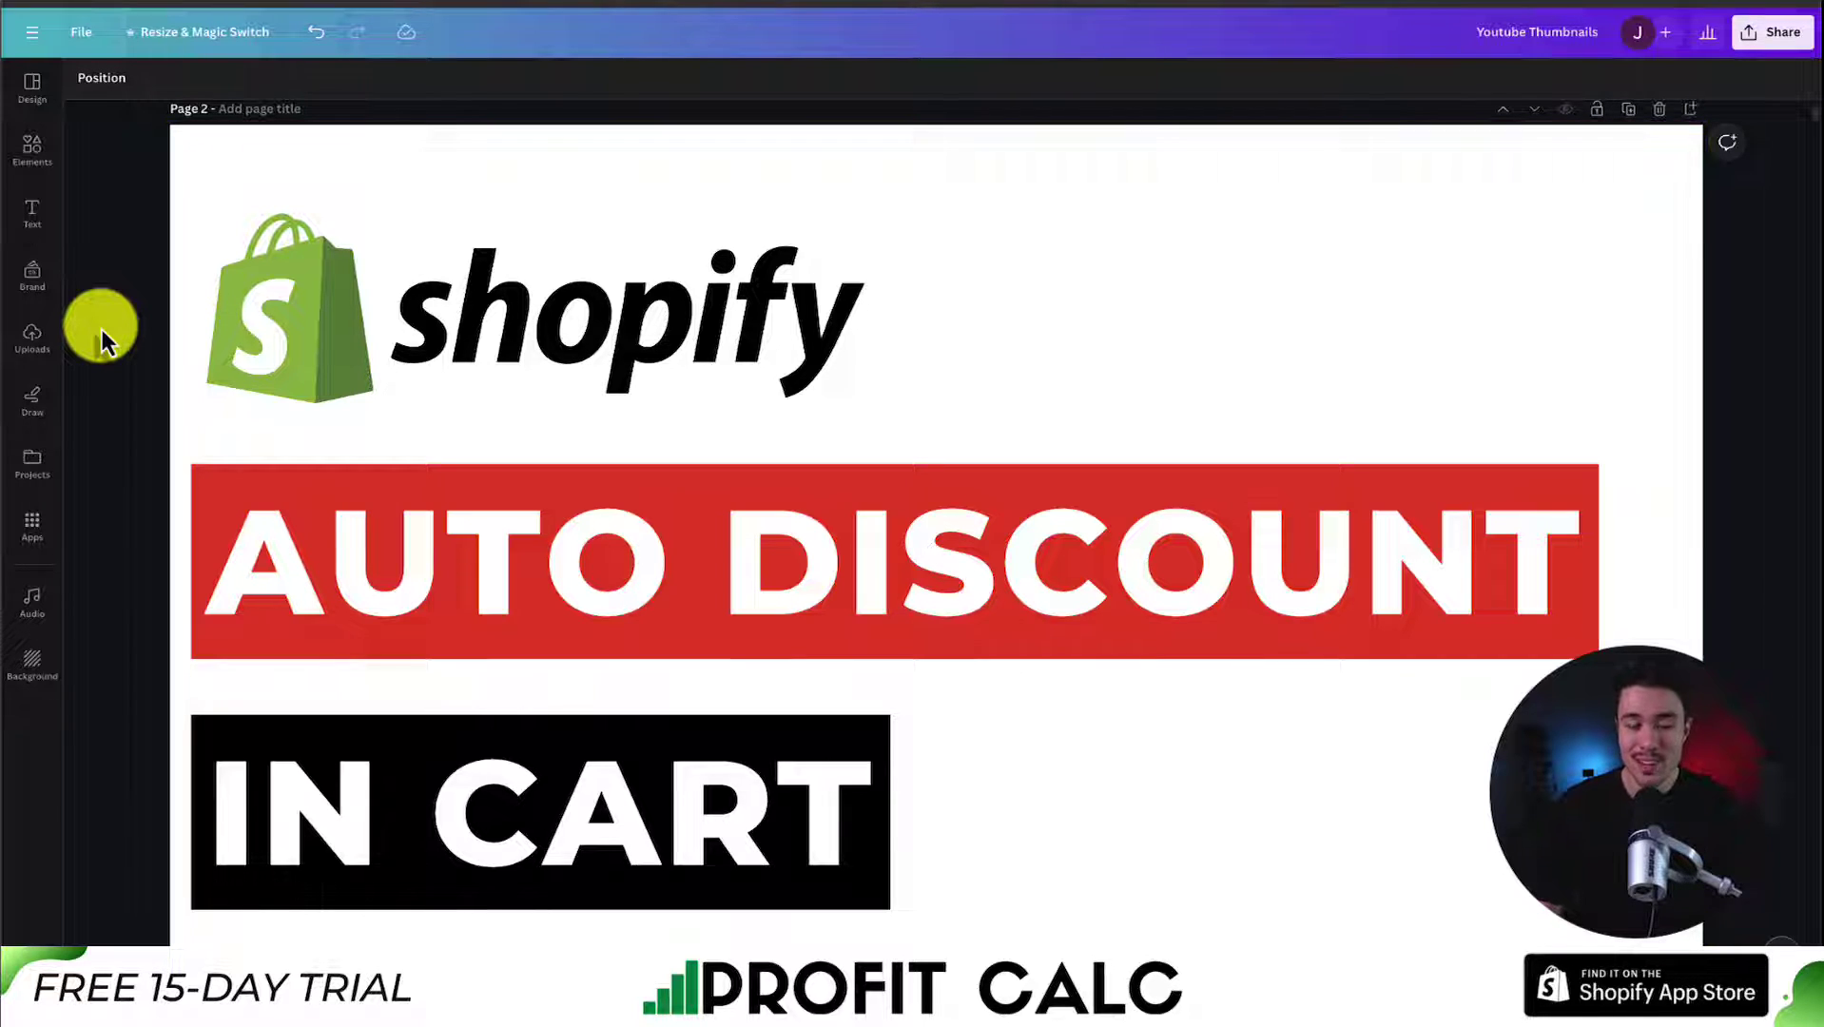